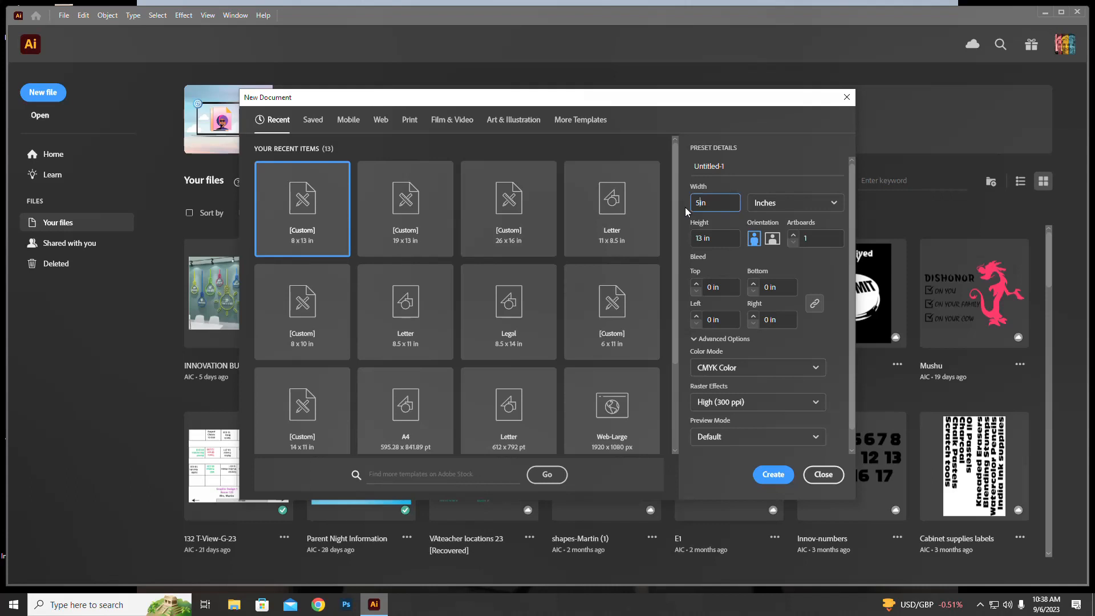
Set the new document's height to 5 in, name it martinlogo, and create it
double_click(698, 239)
text(5)
drag(725, 165, 664, 171)
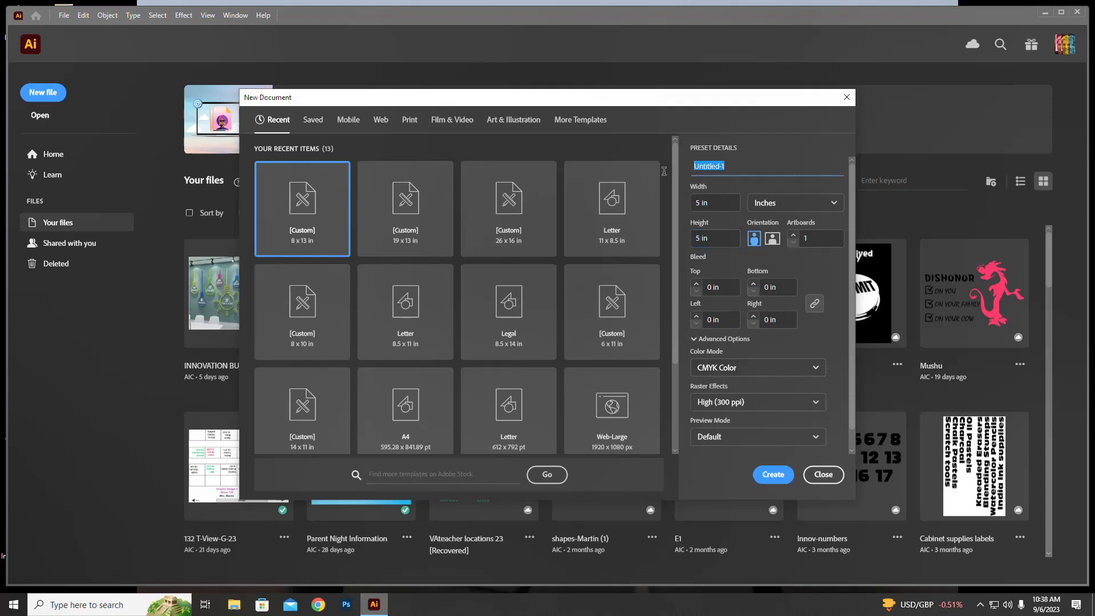
text(martinlogo)
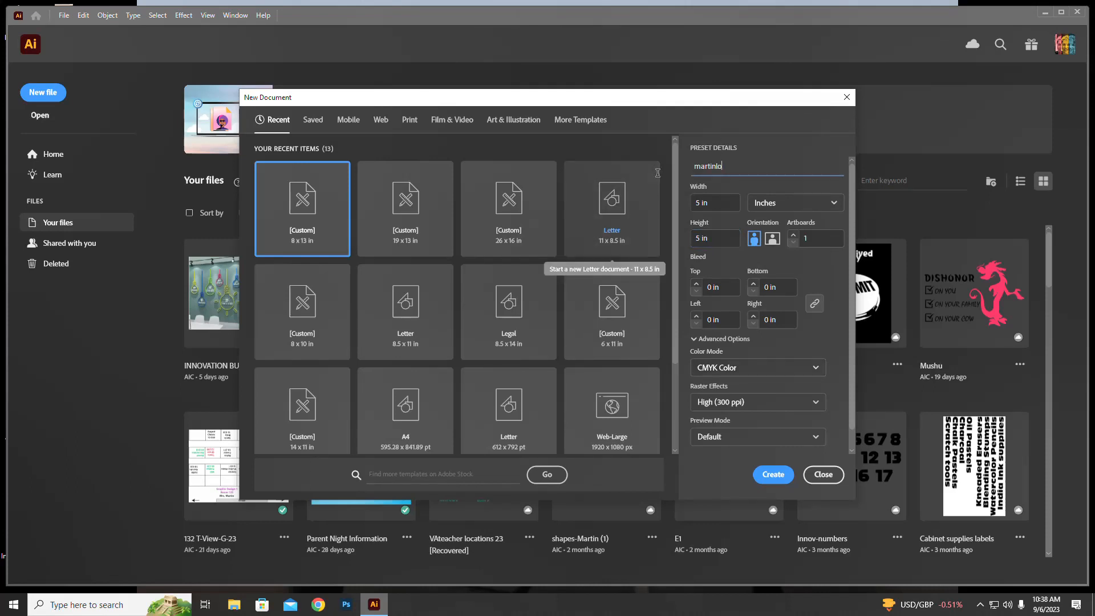
click(774, 475)
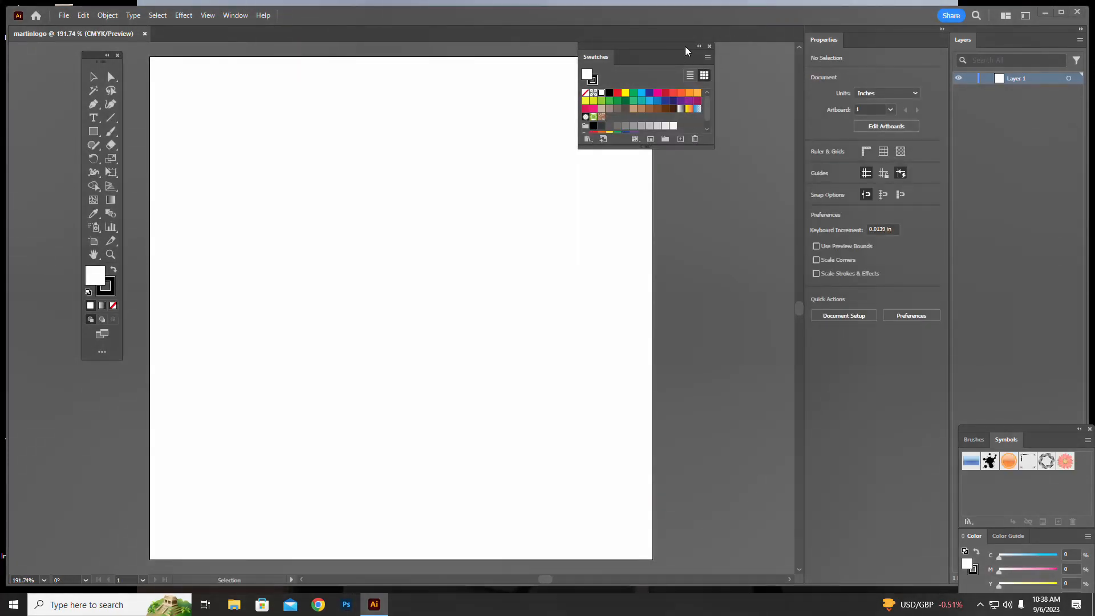
Move the Swatches panel off the artboard, and set the stroke to None and the fill to black
drag(685, 46, 1047, 100)
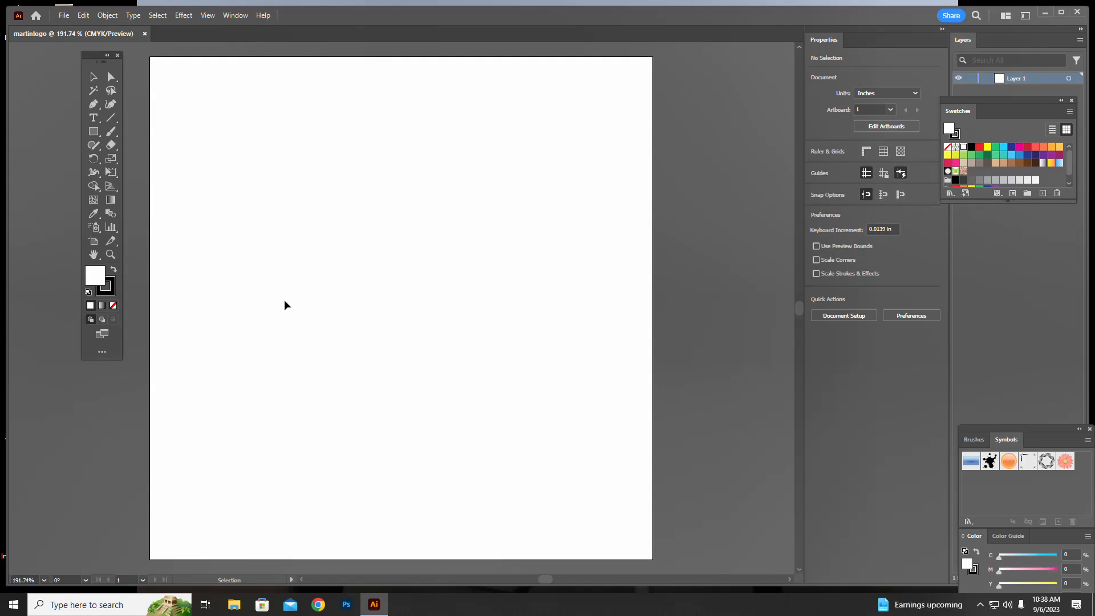
click(110, 292)
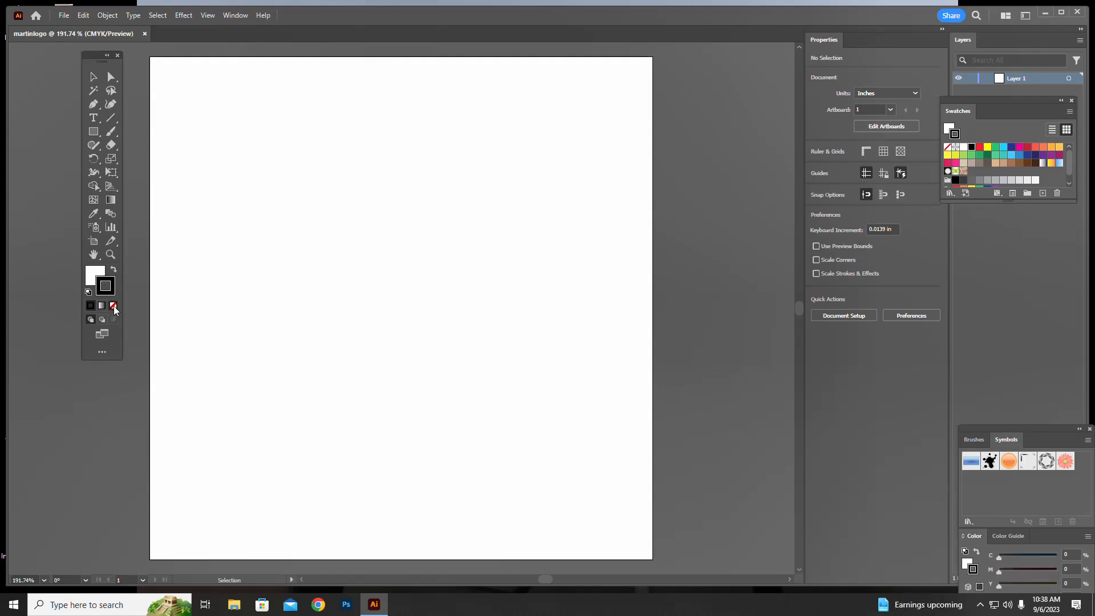
click(114, 305)
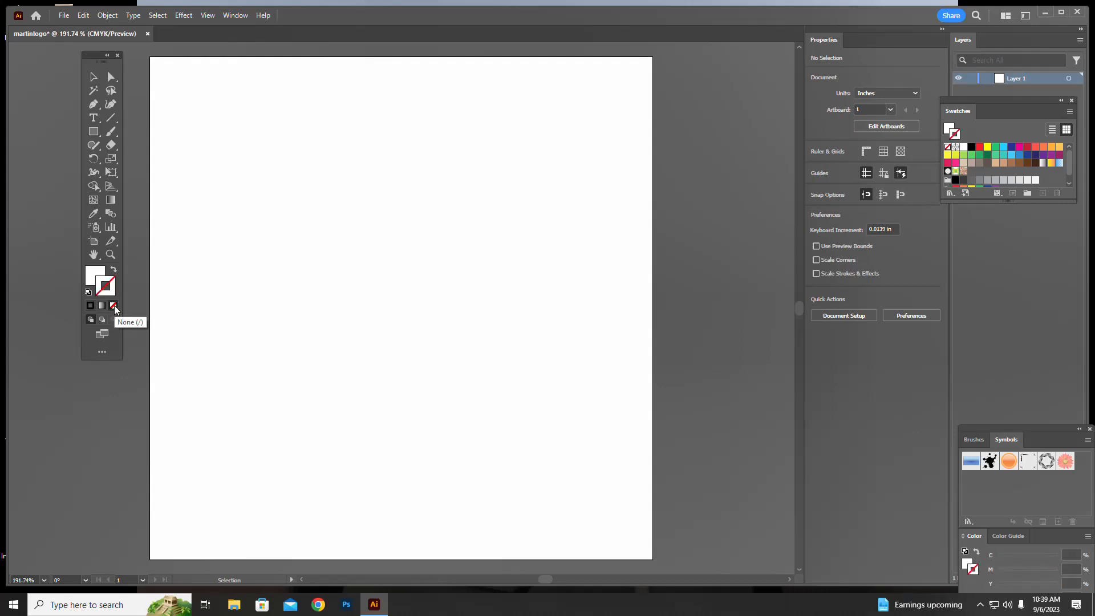
click(91, 280)
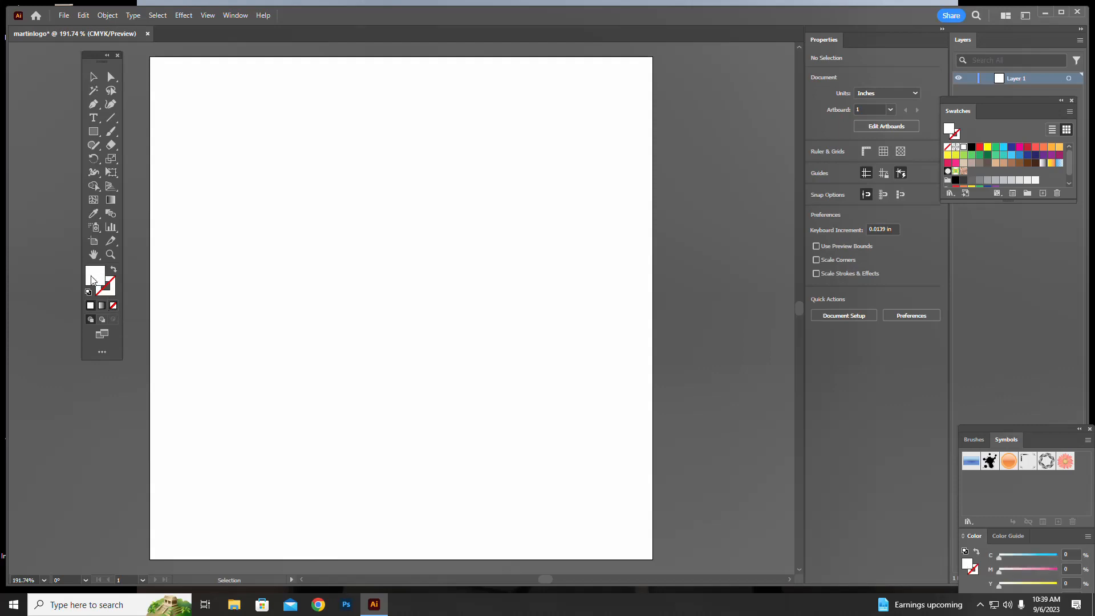
click(971, 149)
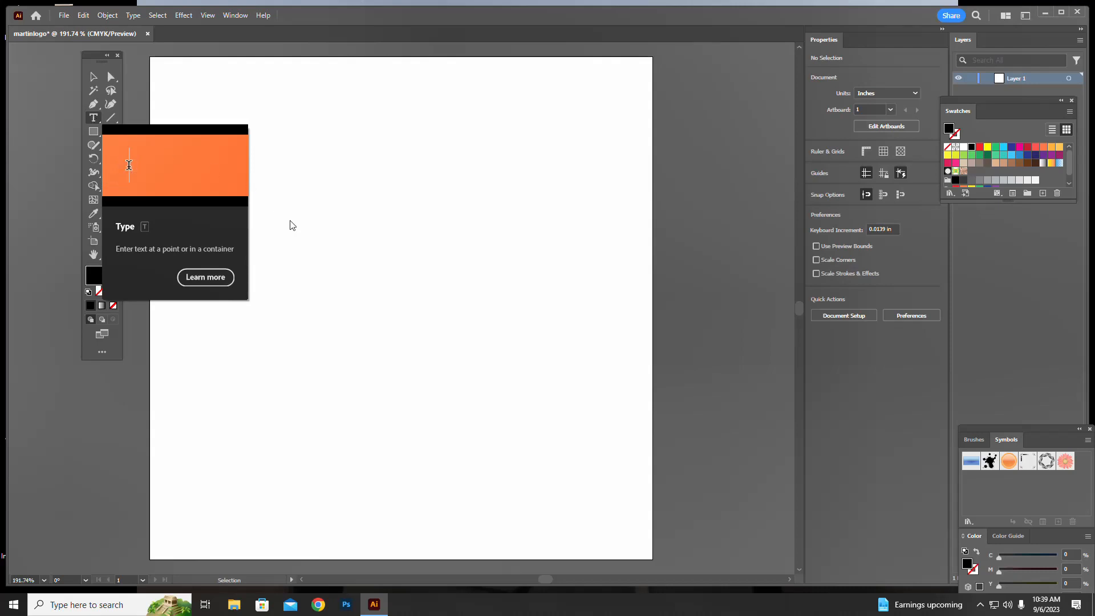
Add the point text JEM in the upper middle of the artboard
key(t)
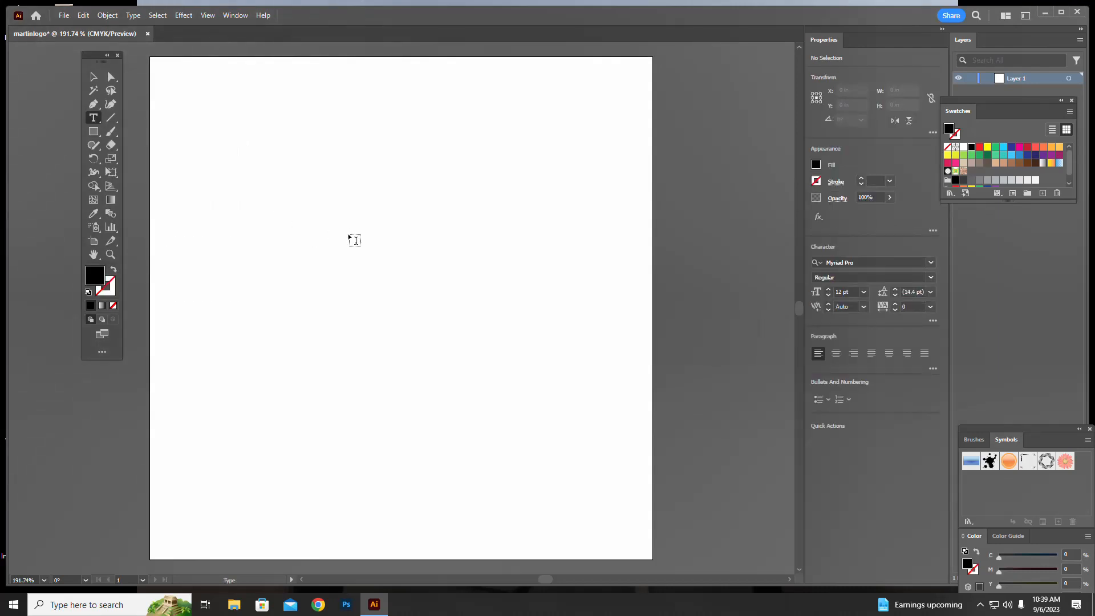
click(355, 241)
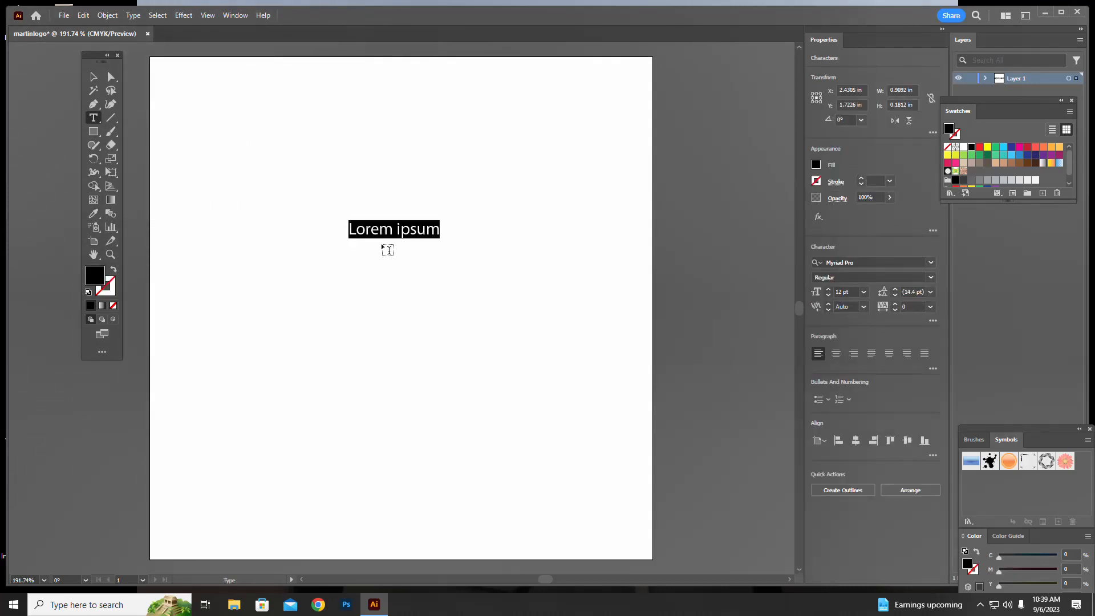
text(JEN)
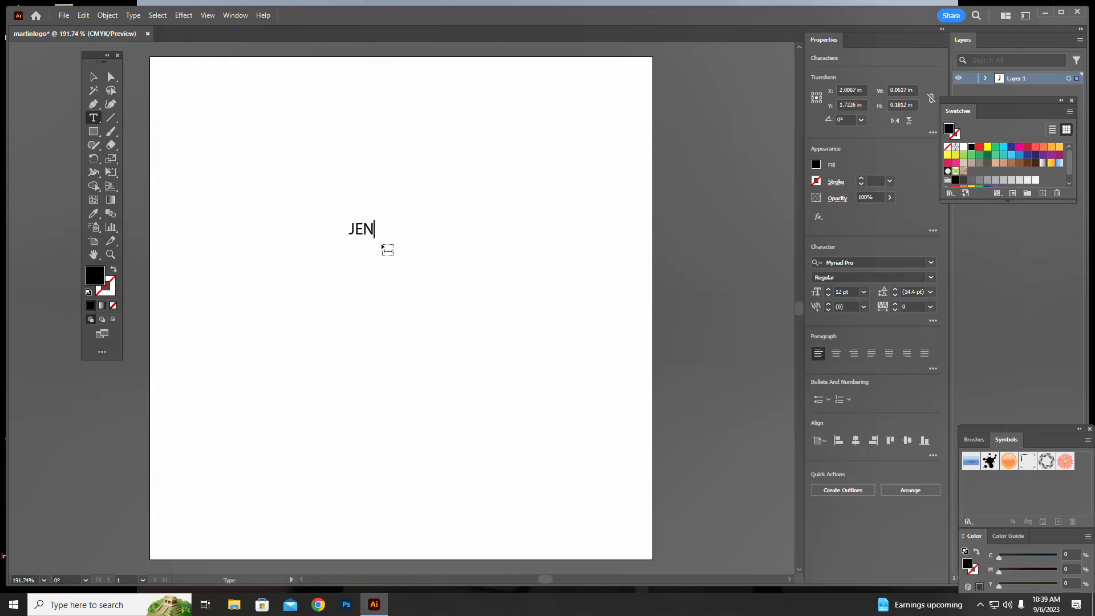
key(BackSpace)
text(M)
Format the JEM text at 89 pt in the Alfarn font
drag(348, 229, 383, 230)
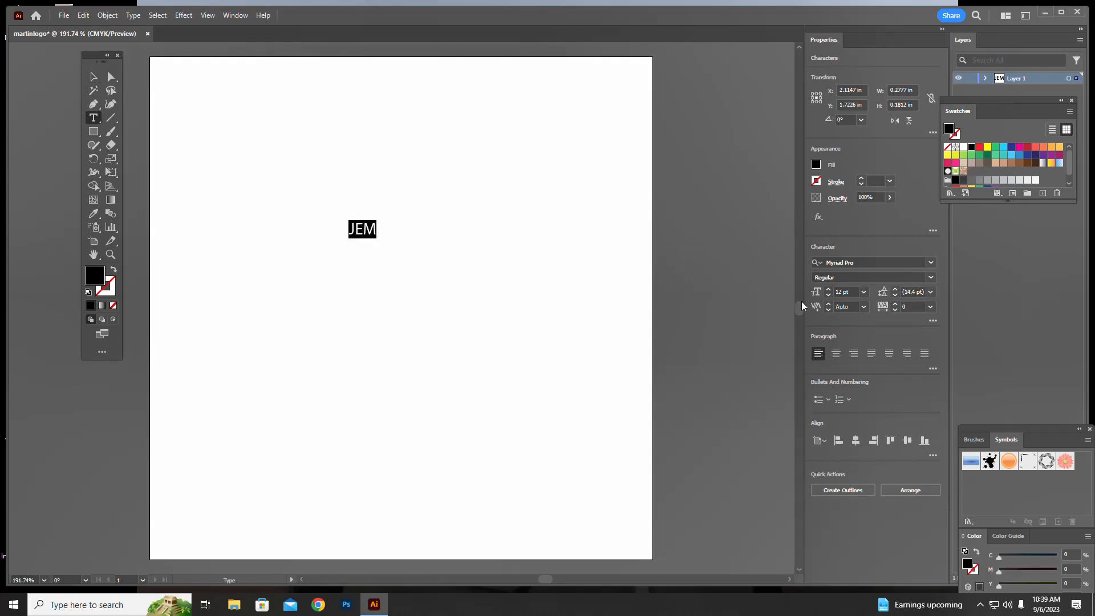
click(828, 289)
click(829, 290)
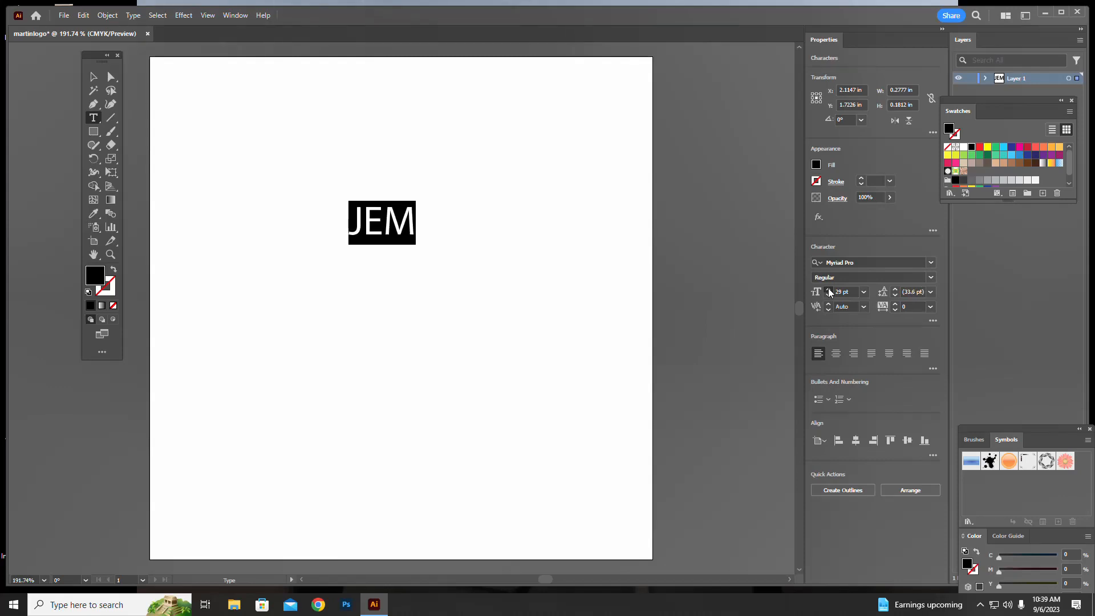
click(828, 290)
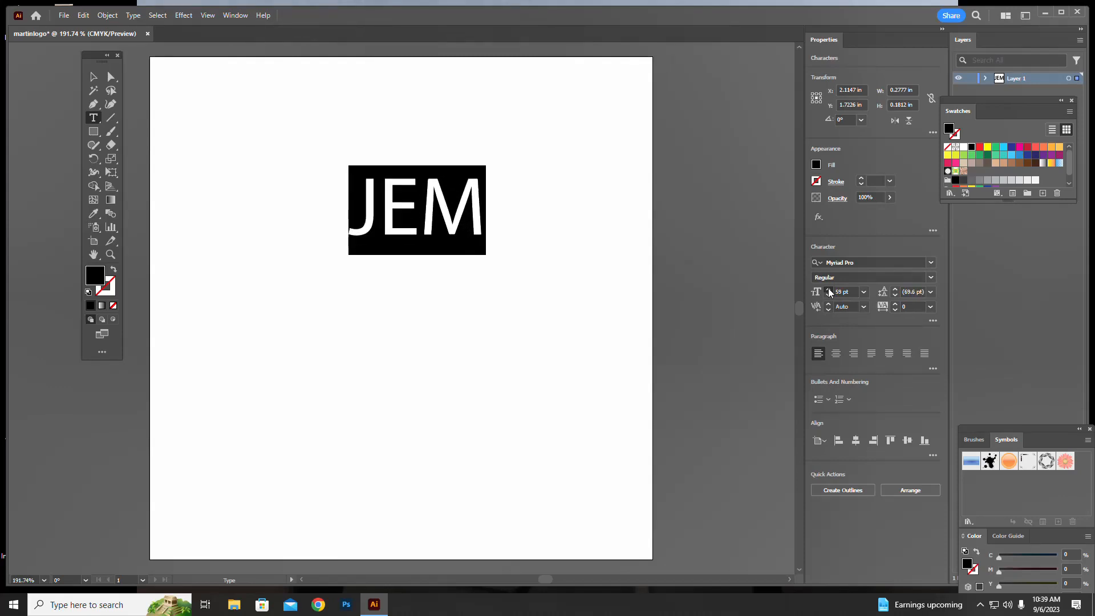
click(829, 290)
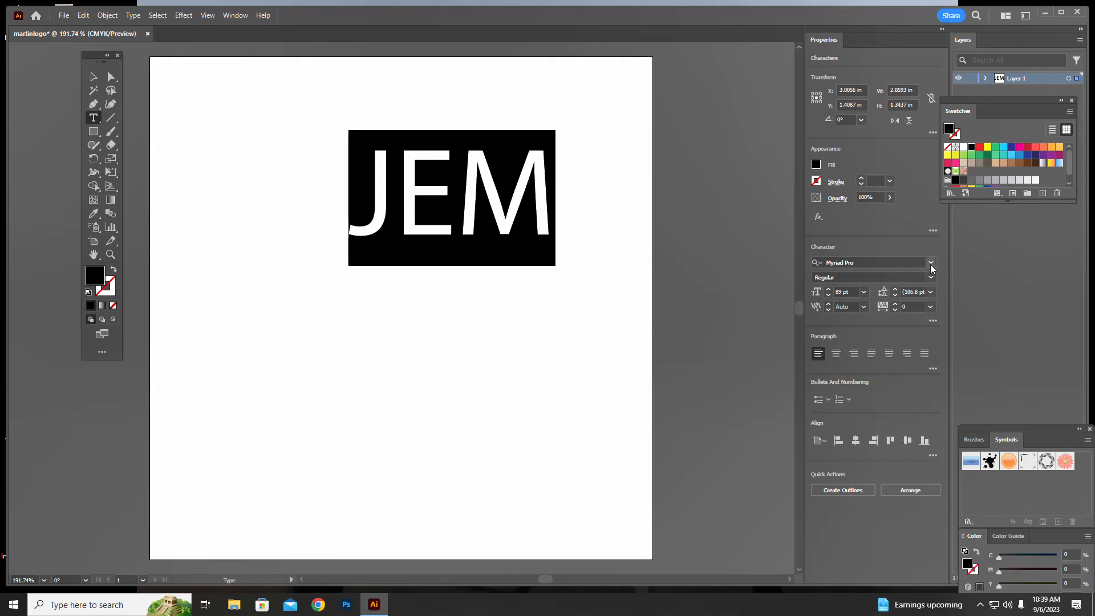
click(930, 264)
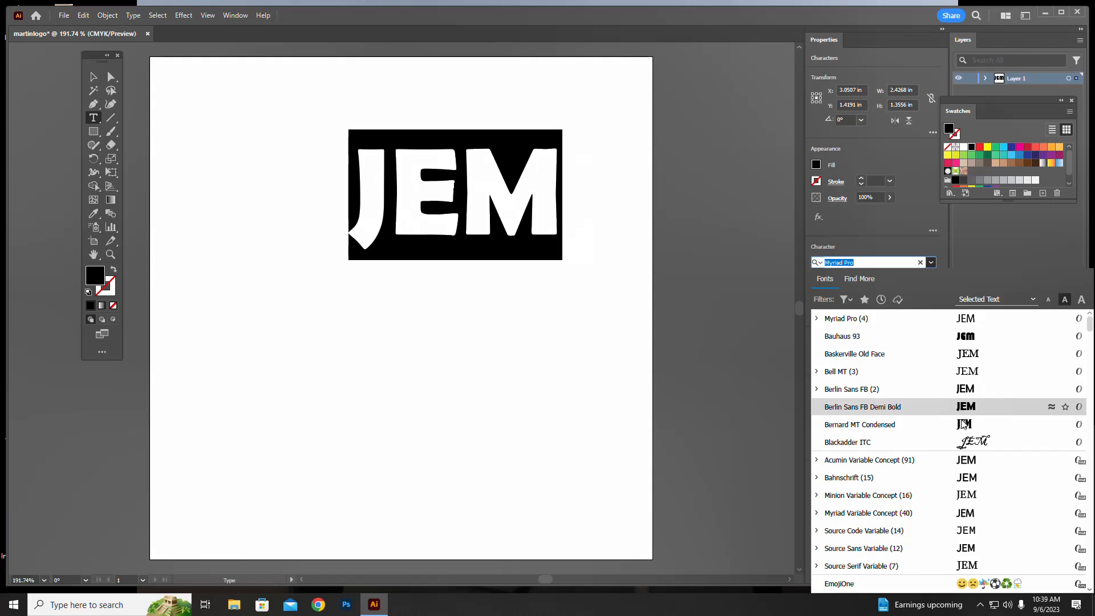
scroll(962, 428, down, 10)
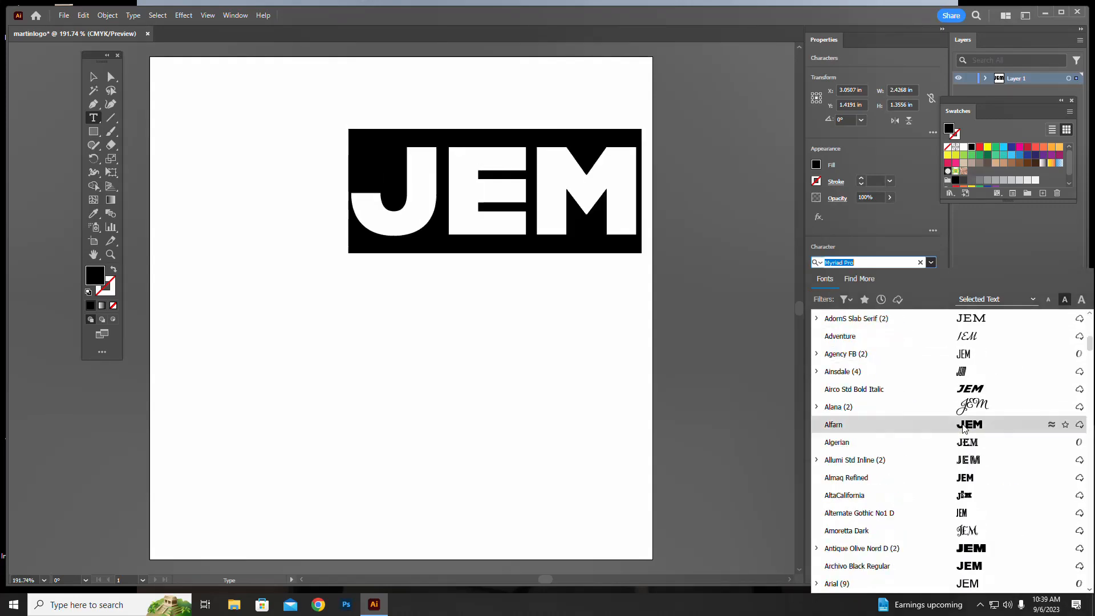
click(963, 426)
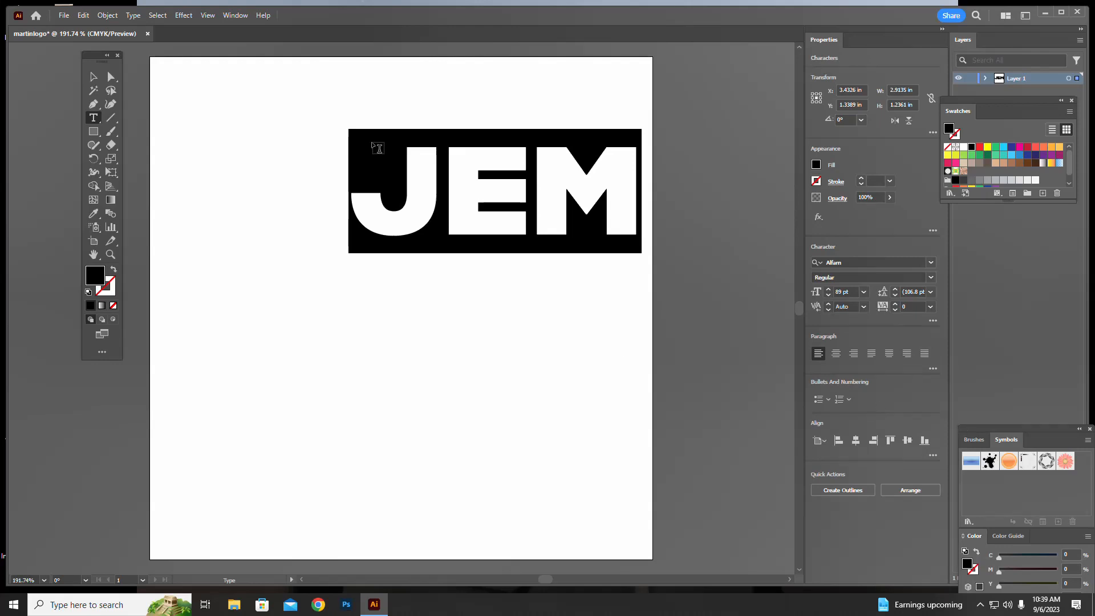
Center the JEM text horizontally by eye in the upper half of the artboard and convert it to outlines
click(88, 71)
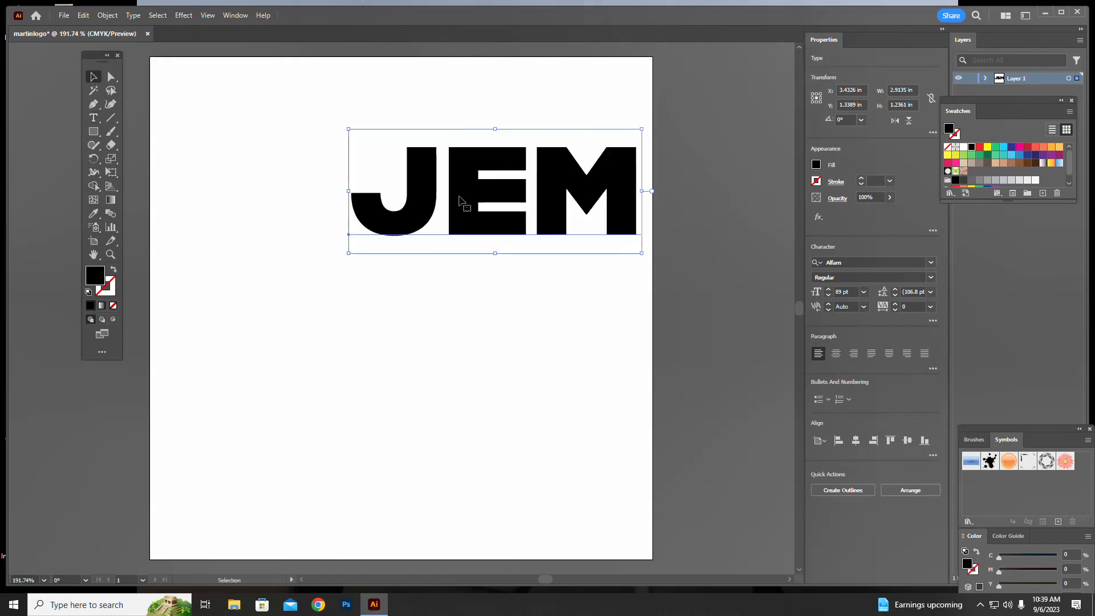
drag(461, 209, 371, 263)
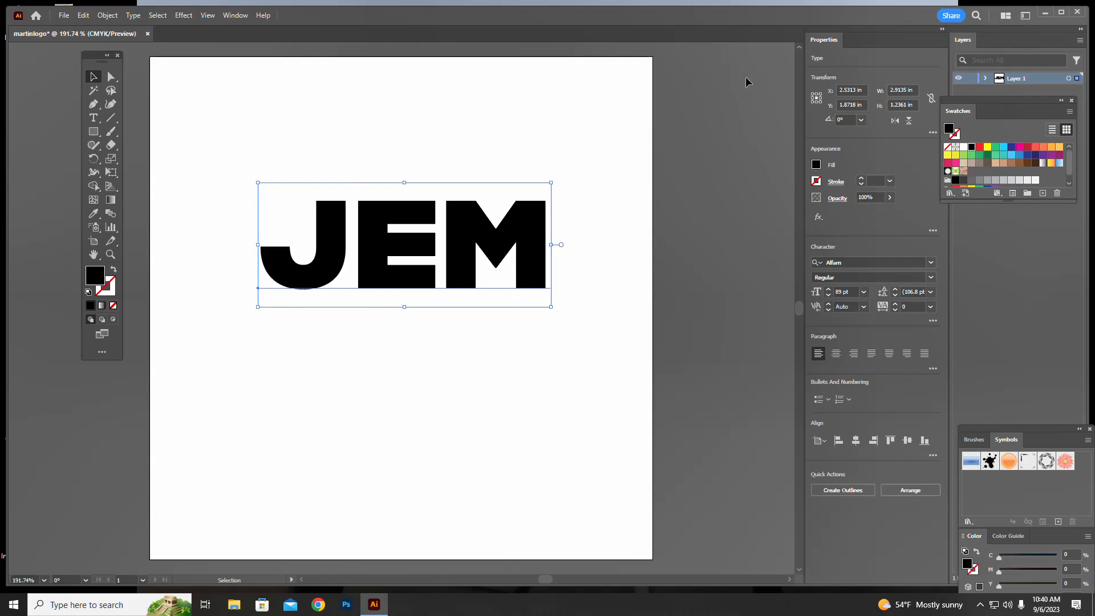
click(835, 491)
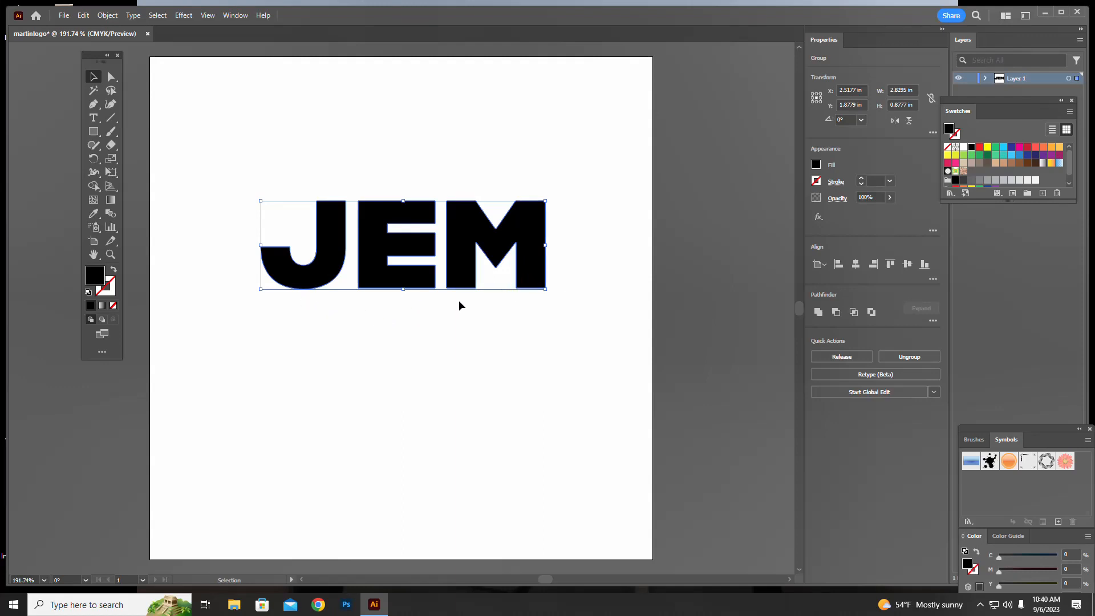
click(577, 296)
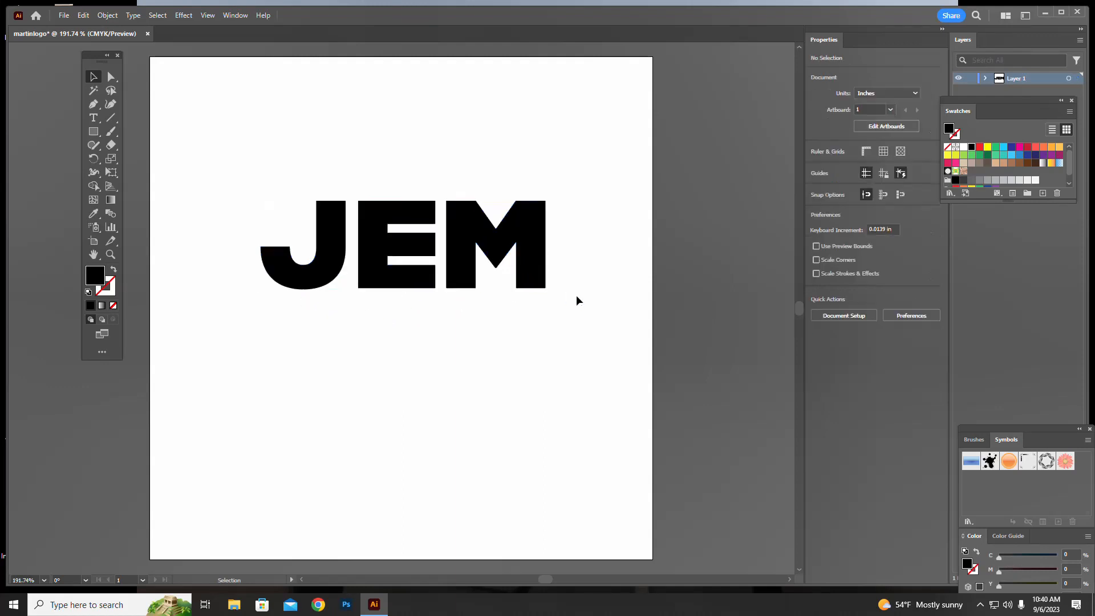
Ungroup the outlined JEM lettering and select the M, E and J individually to check that they are separate
click(535, 273)
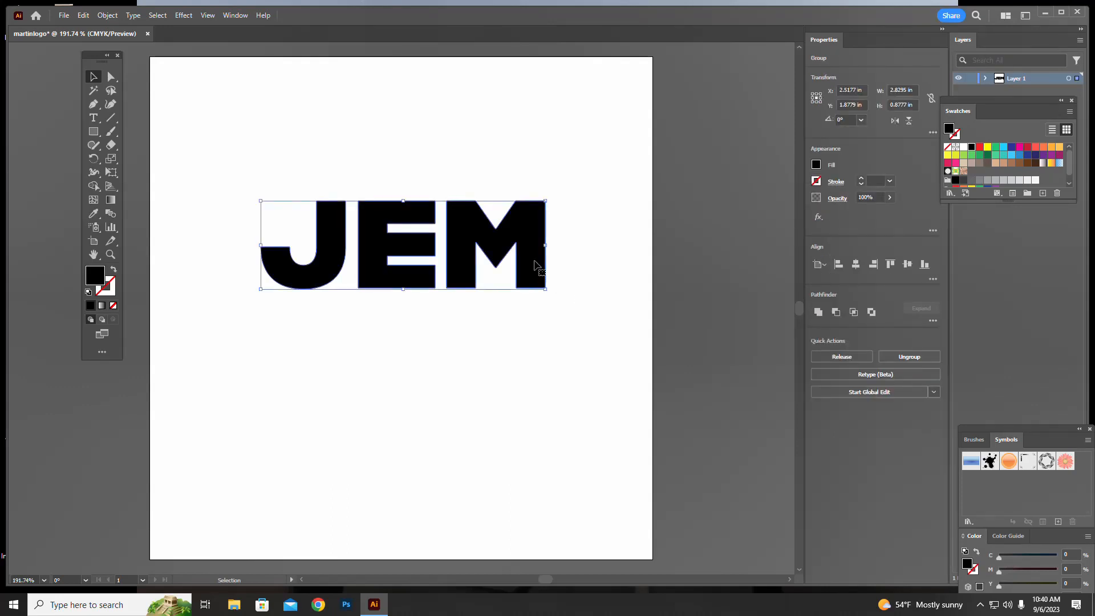
click(906, 357)
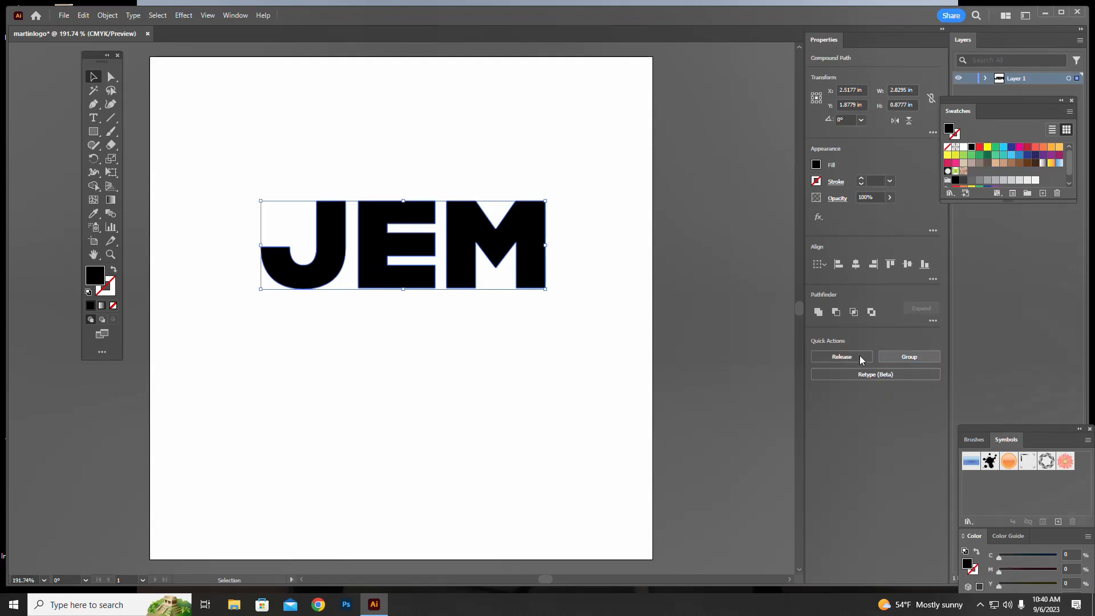
click(566, 342)
click(528, 244)
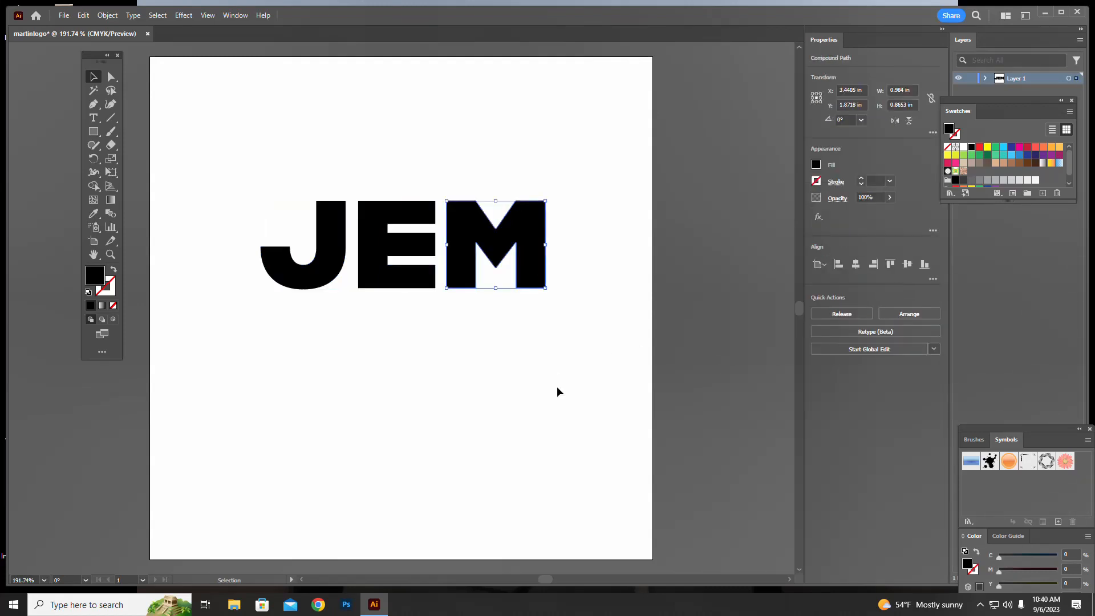
click(384, 263)
click(302, 285)
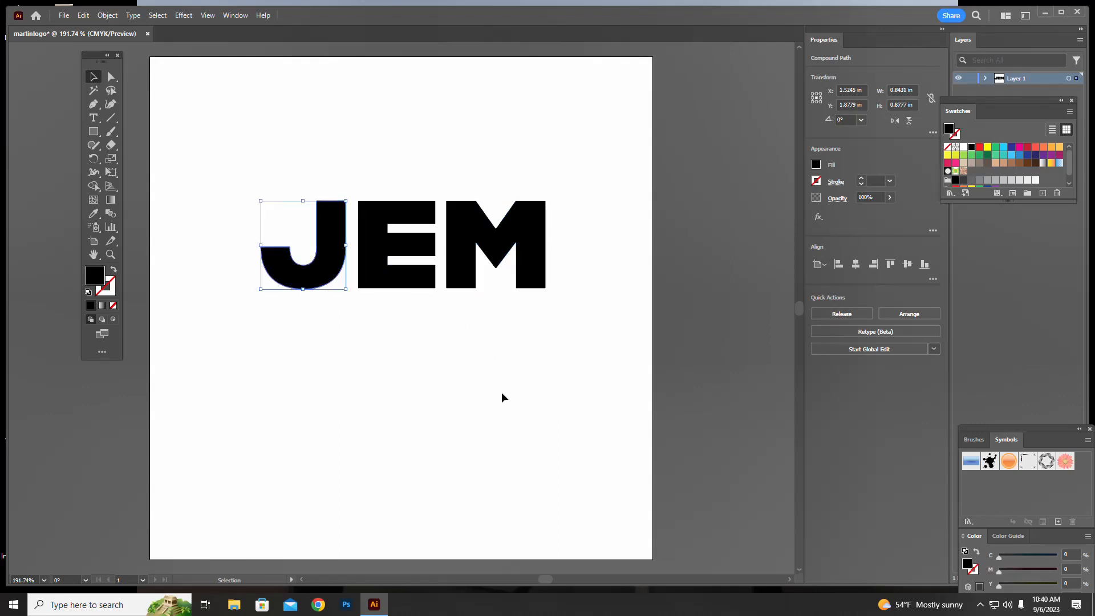
Try adjusting the rounding of the J's two upper corners with the Direct Selection tool
click(110, 255)
drag(272, 190, 336, 234)
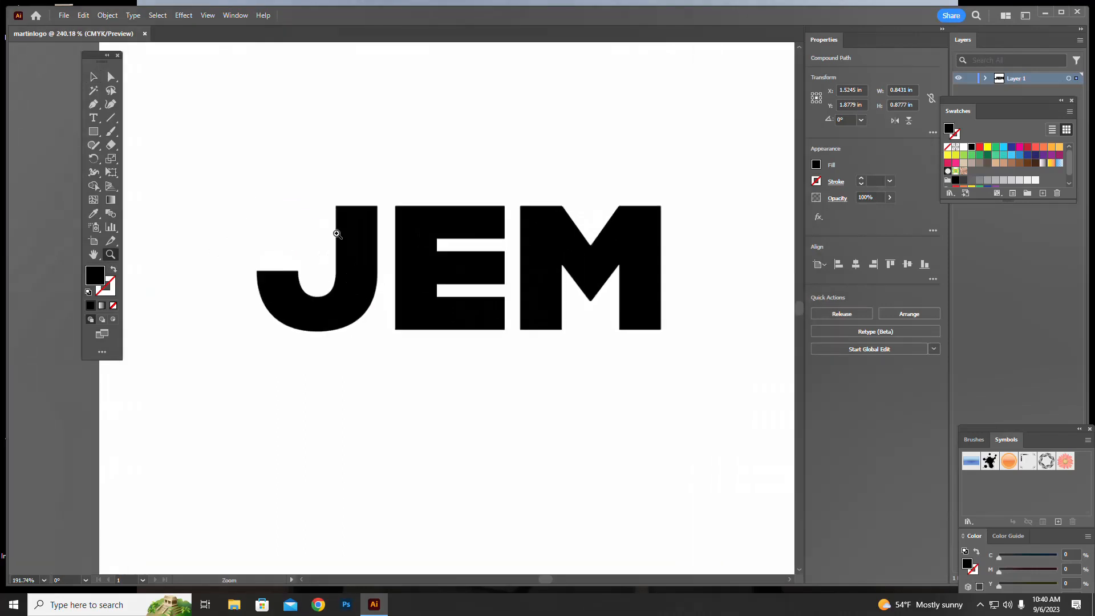
click(337, 234)
click(110, 77)
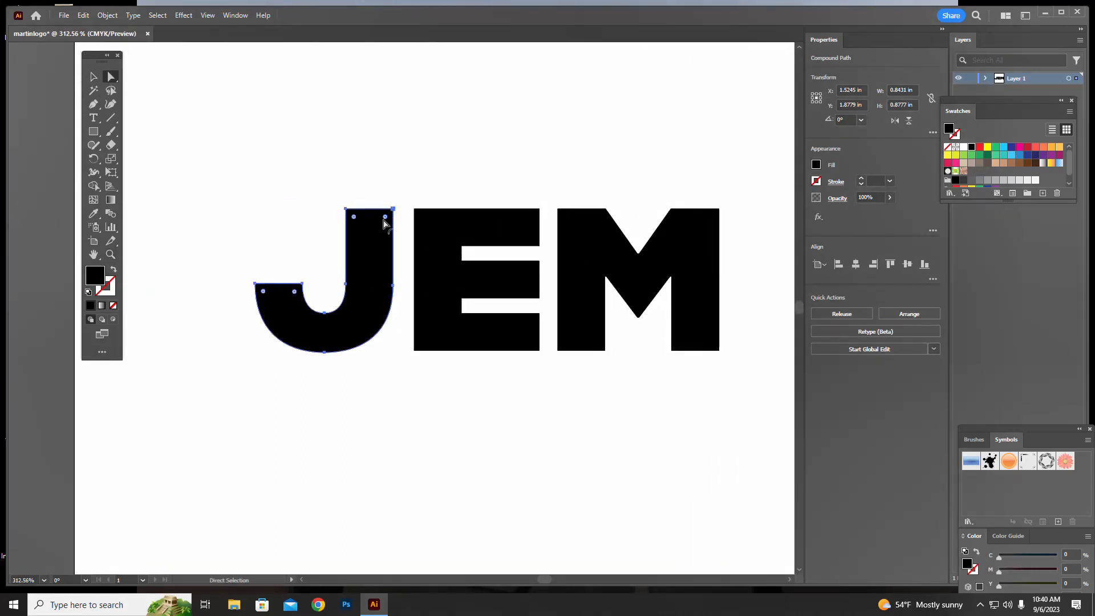
mouse_move(385, 217)
mouse_down()
mouse_move(379, 246)
mouse_move(389, 215)
mouse_up()
mouse_move(354, 219)
mouse_down()
mouse_move(356, 239)
mouse_move(354, 196)
mouse_move(358, 220)
mouse_up()
click(389, 197)
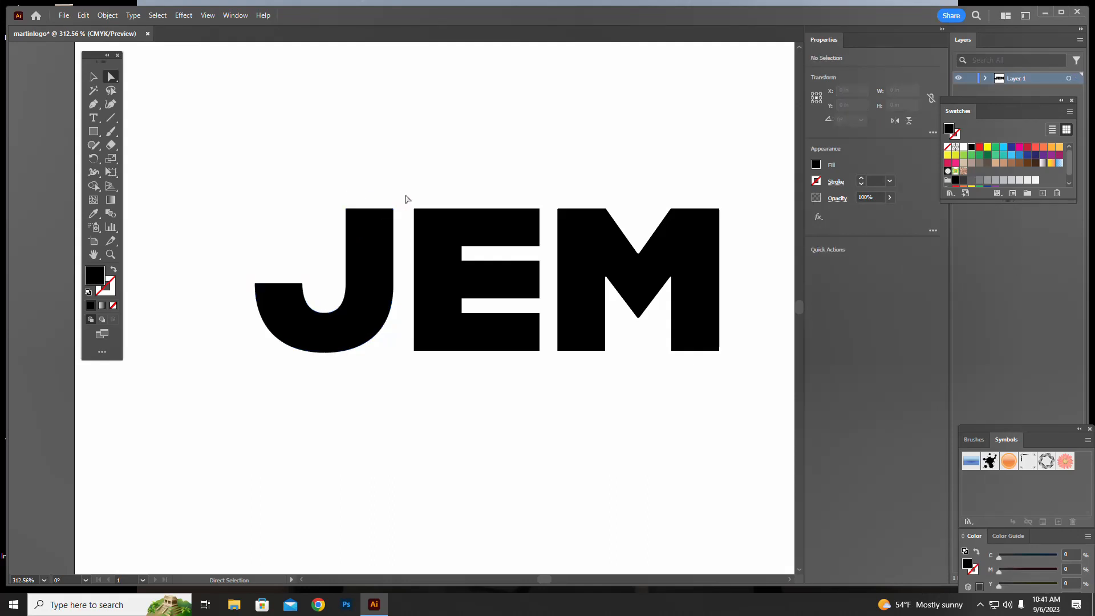
Extend the E's three arms to the right by shifting their end anchor points until they overlap the M, making the E about 0.92 in wide
click(518, 231)
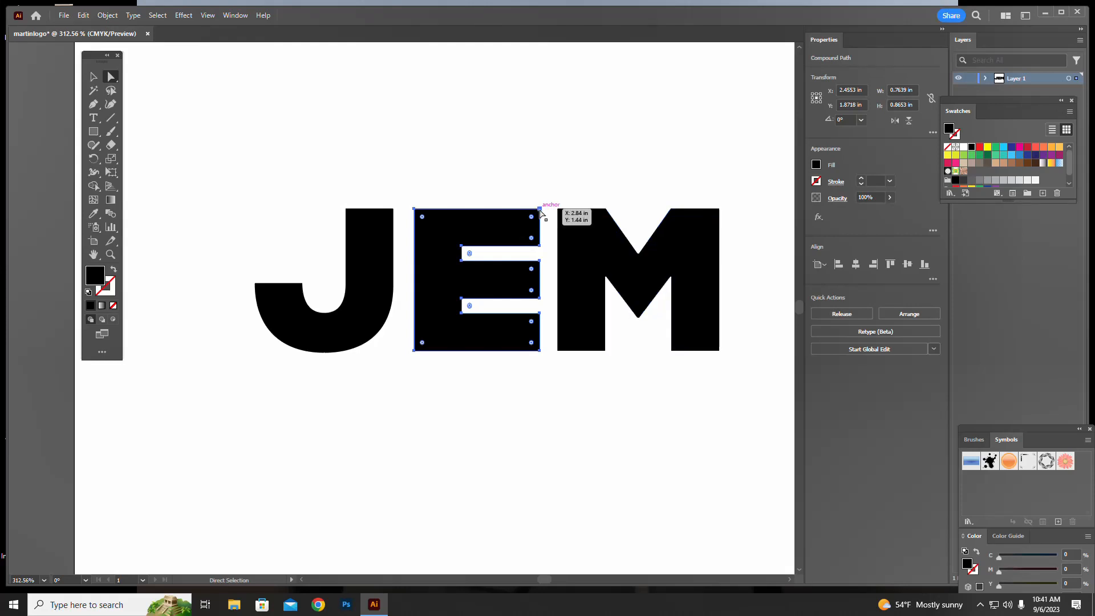
click(539, 209)
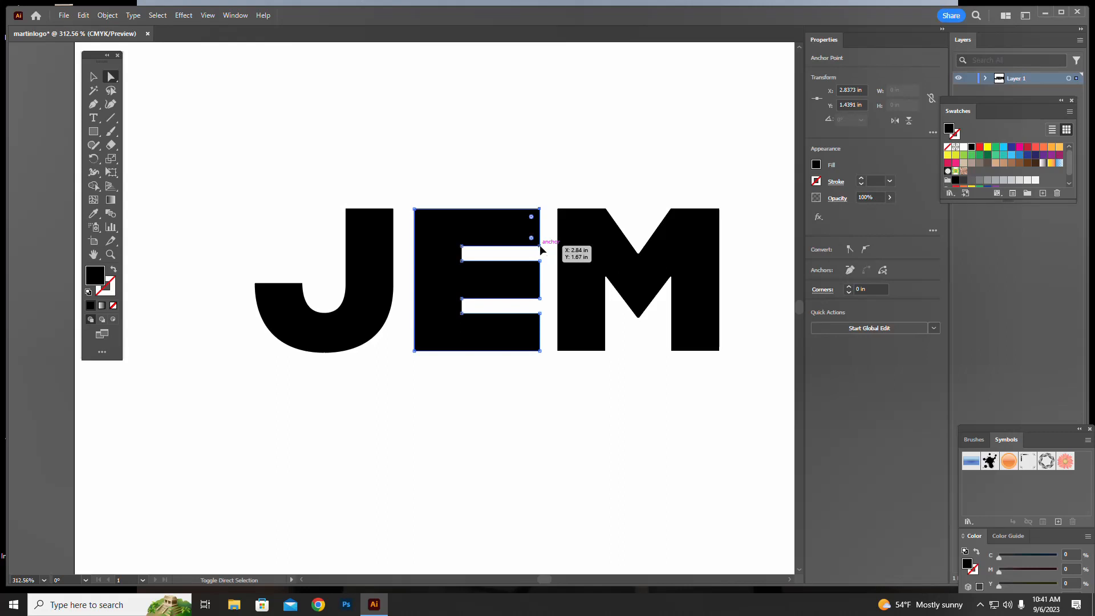
shift+click(539, 246)
shift+click(539, 262)
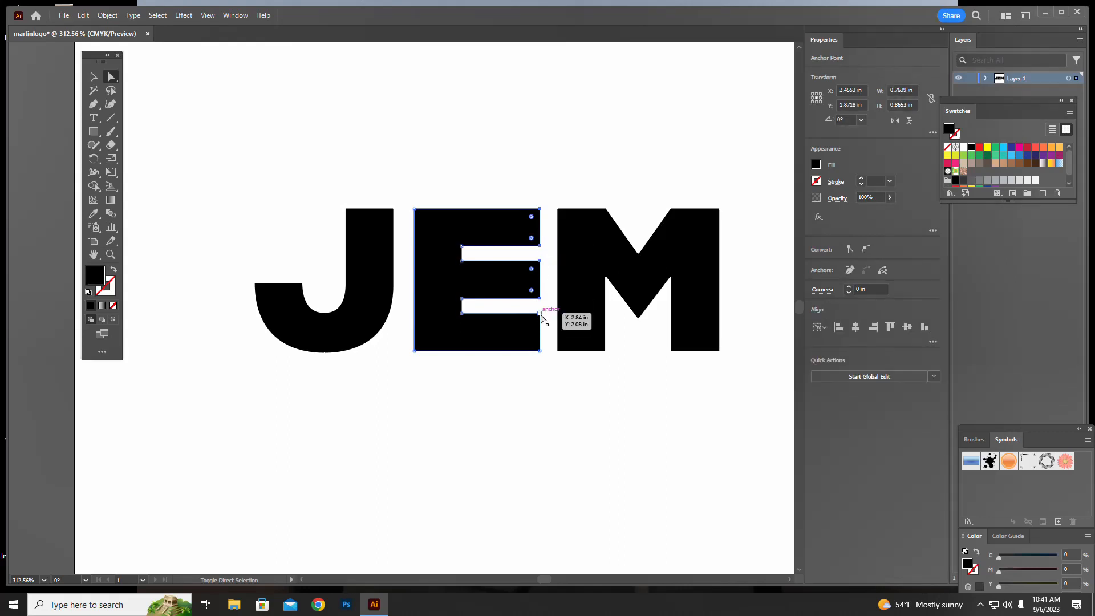
shift+click(539, 314)
shift+click(540, 350)
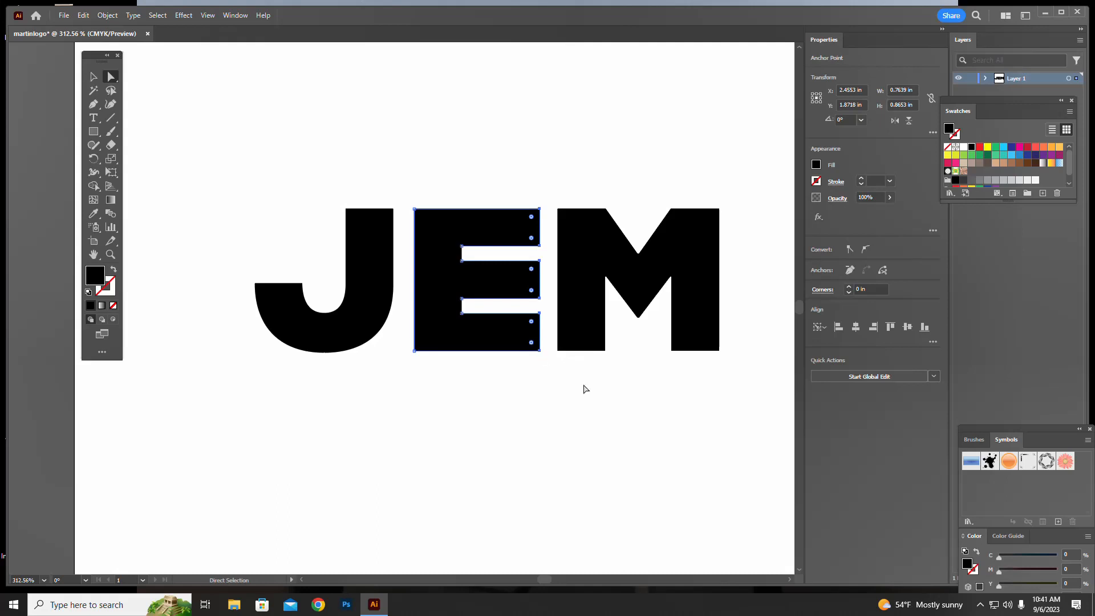
key(Right)
key(Right)
key(Right)
key(Right)
key(Right)
key(Right)
key(Right)
key(Right)
key(Right)
key(Right)
key(Right)
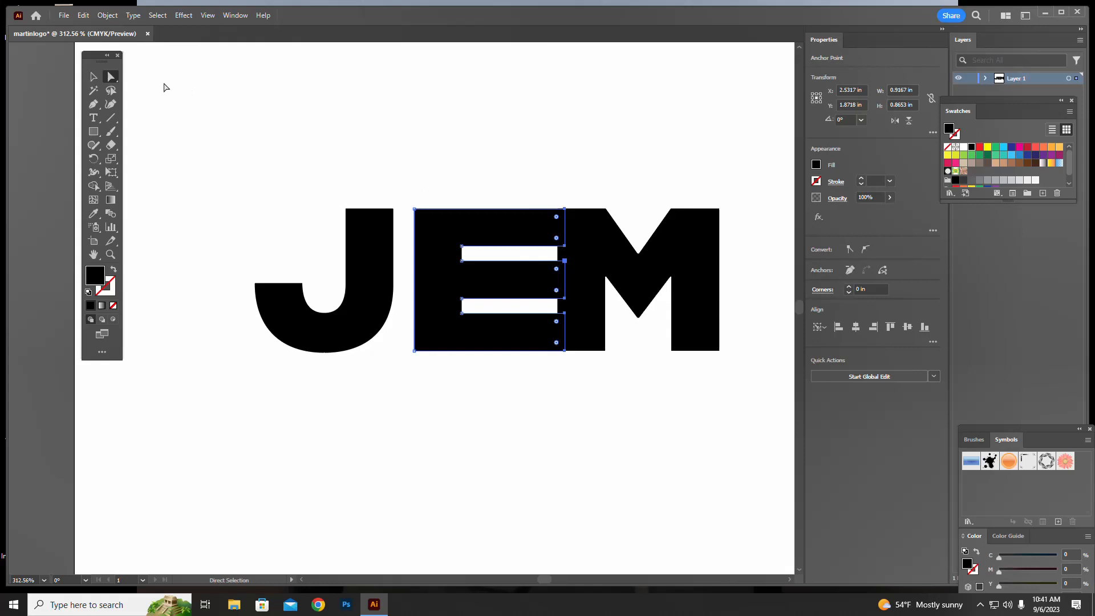
click(93, 76)
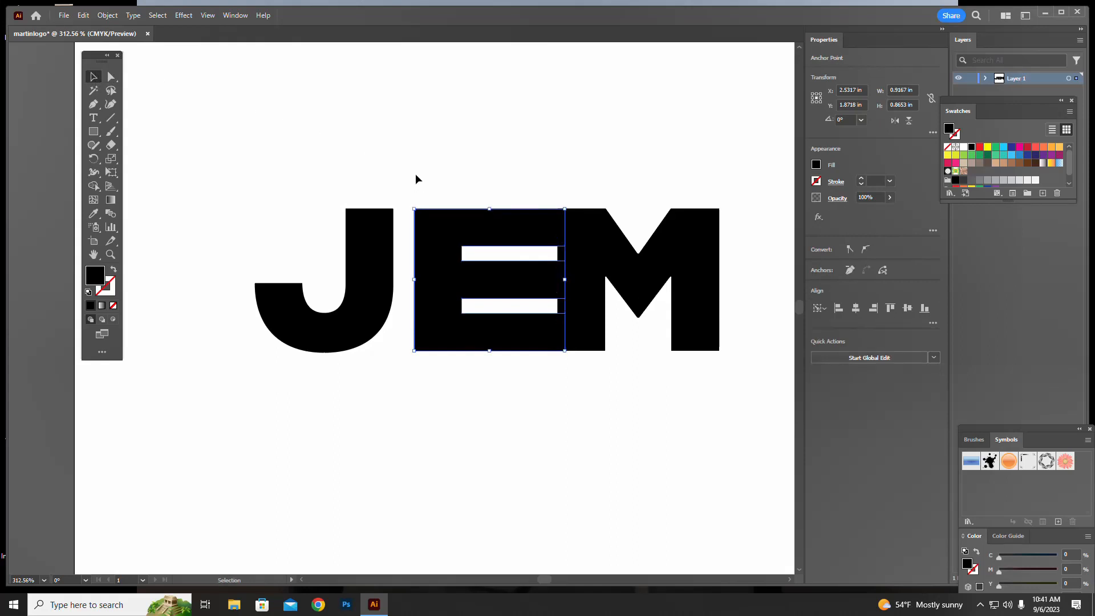
Merge the E and M into one shape with the Shape Builder tool, joining them along the E's upper, middle and lower arms
drag(413, 169, 737, 368)
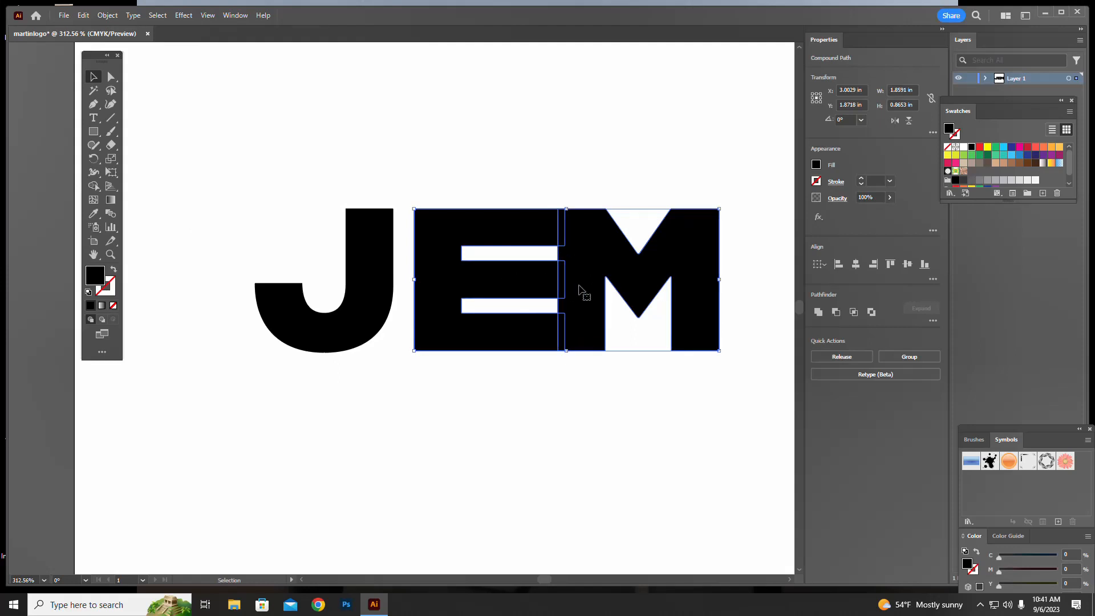
click(94, 186)
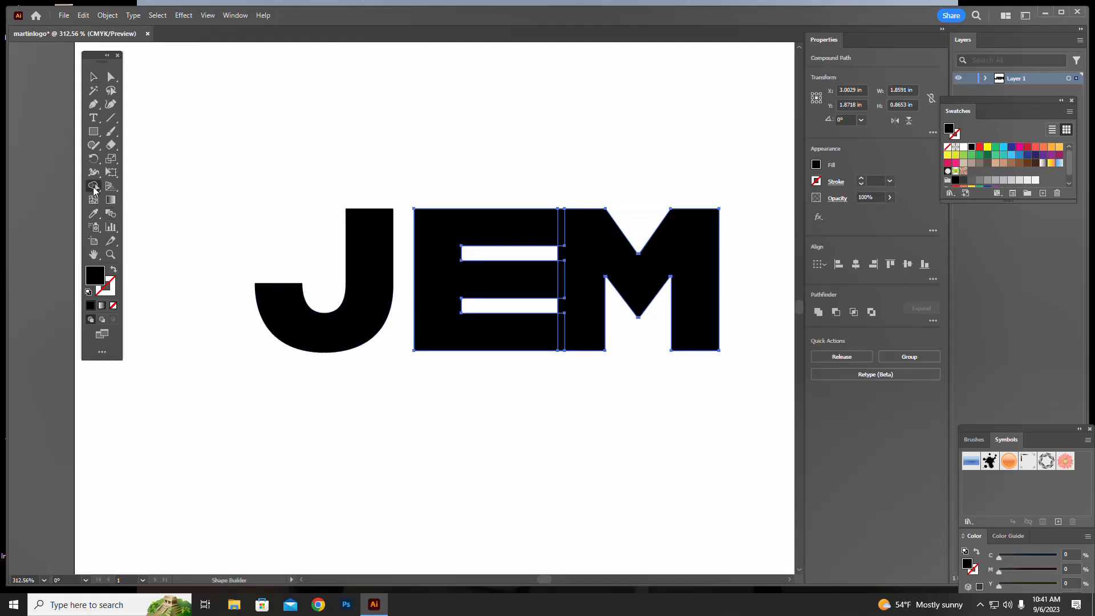
mouse_move(480, 229)
mouse_down()
mouse_move(577, 231)
mouse_move(578, 245)
mouse_up()
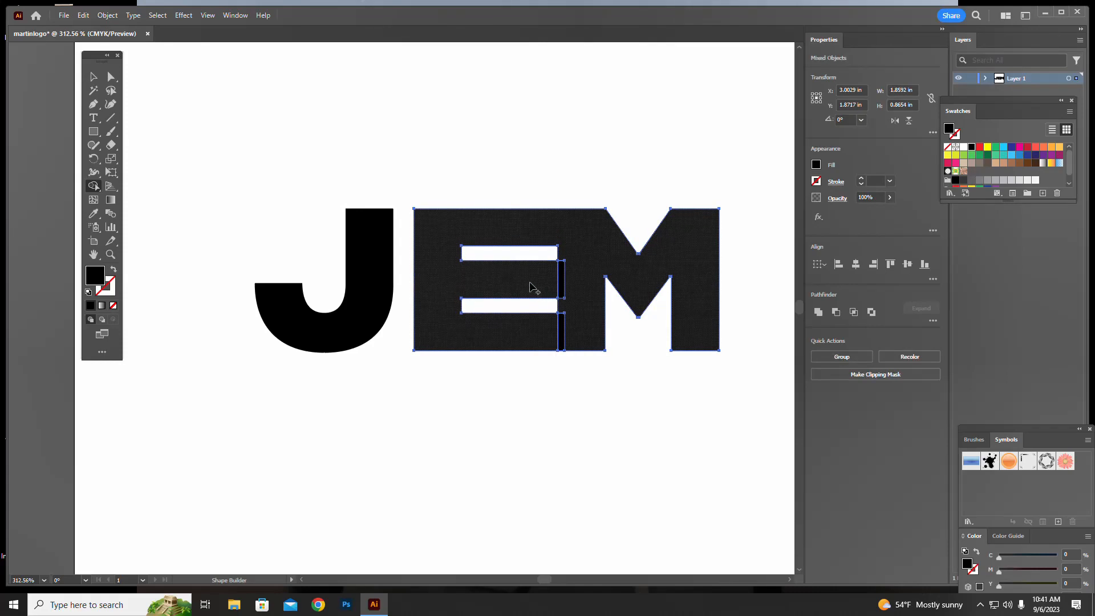
drag(535, 289, 569, 288)
drag(540, 346, 568, 332)
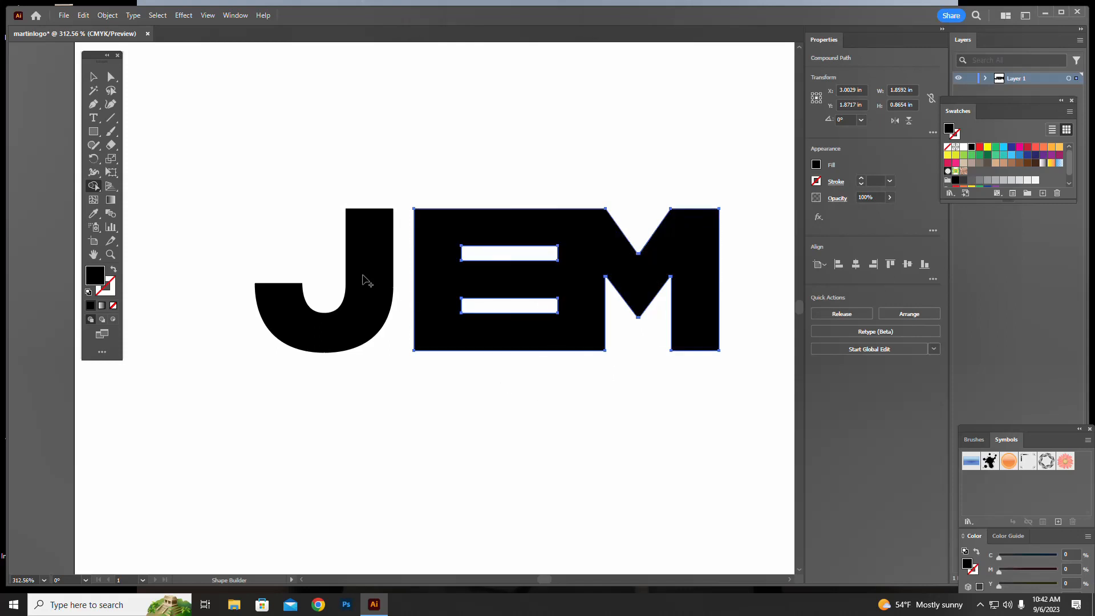
Move the J right until it slightly overlaps the E, and merge it with the joined EM shape using Shape Builder
click(94, 76)
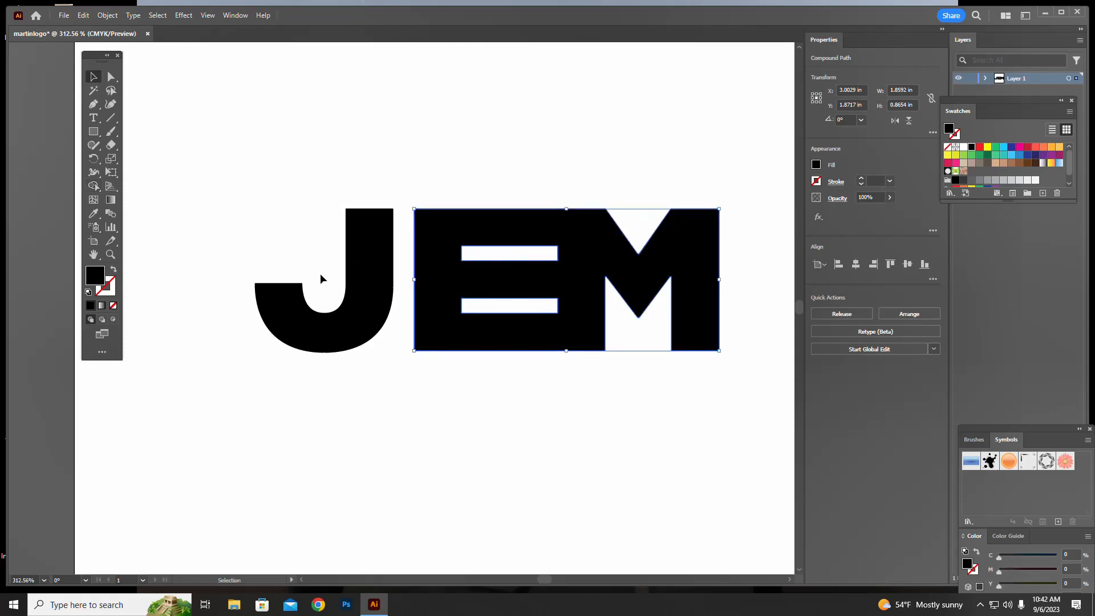
drag(357, 279, 380, 279)
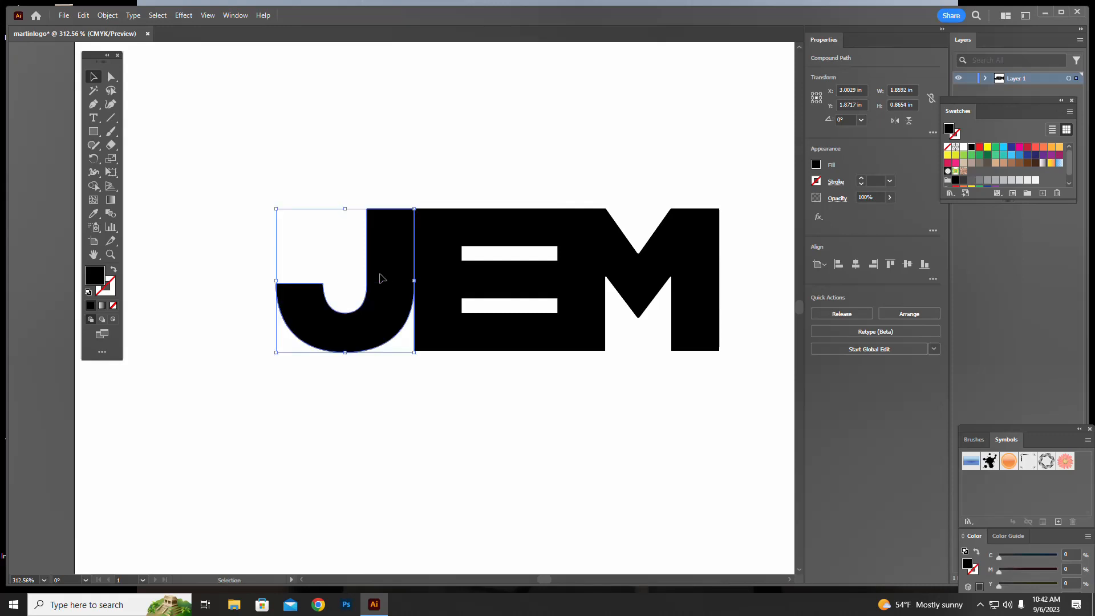
click(247, 193)
drag(244, 158, 751, 418)
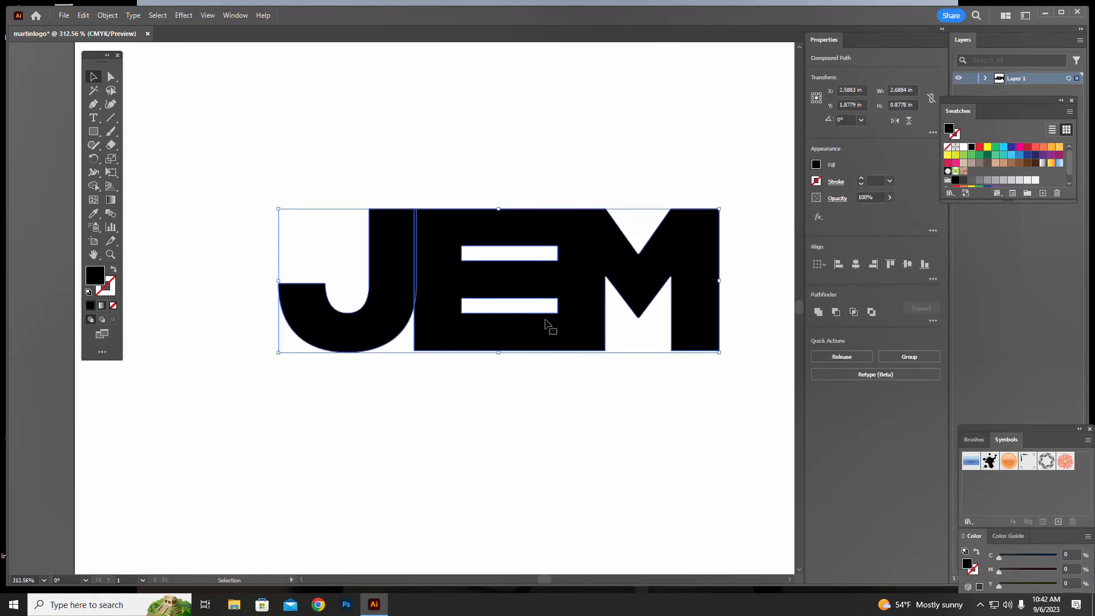
key(shift+m)
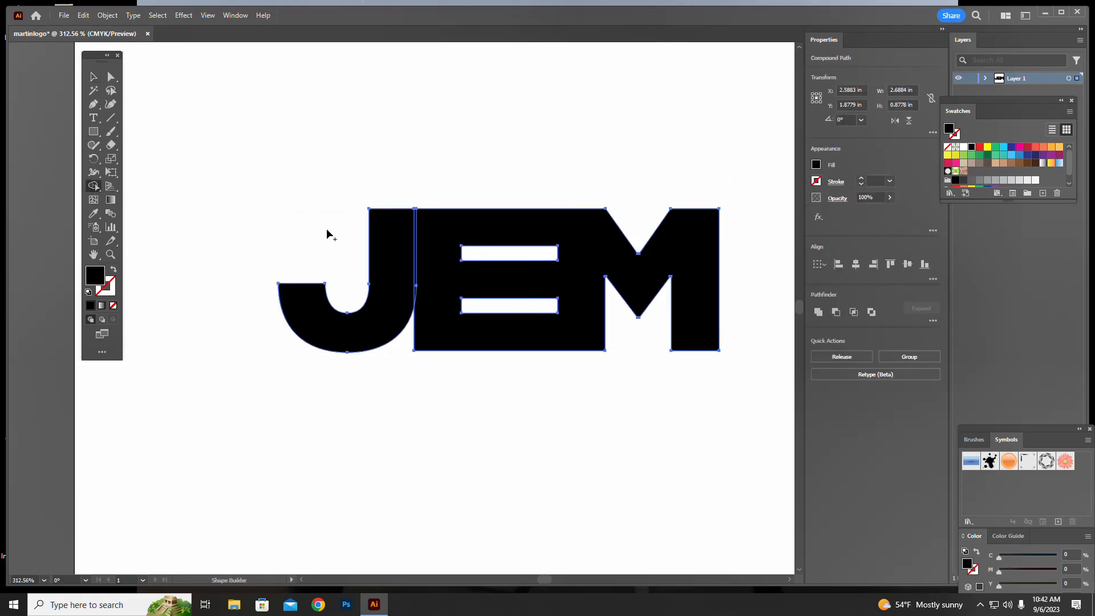
drag(391, 242, 429, 244)
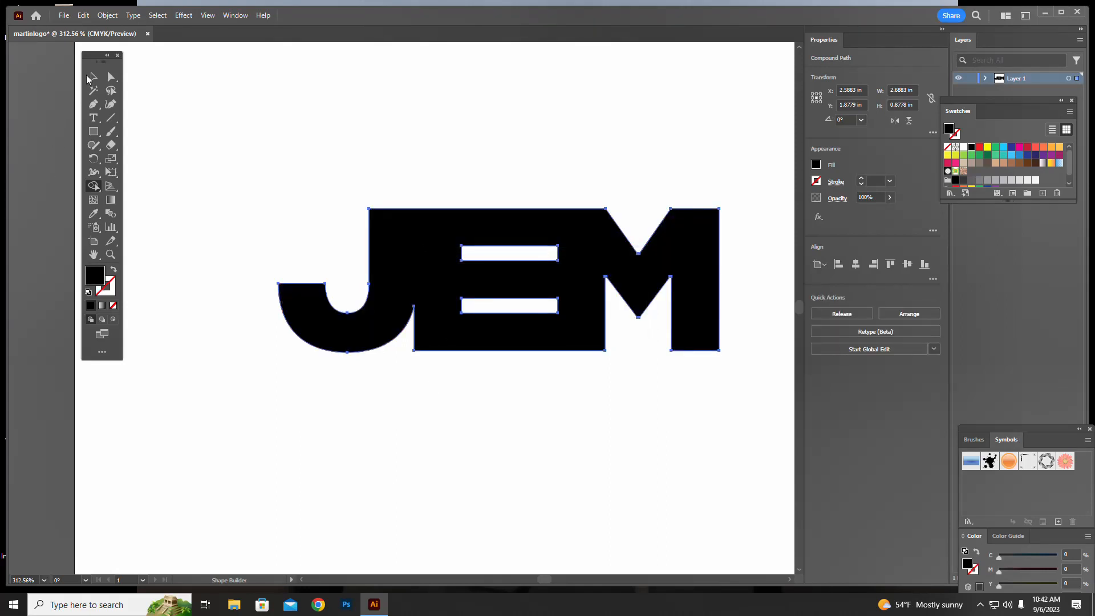
click(91, 77)
click(218, 96)
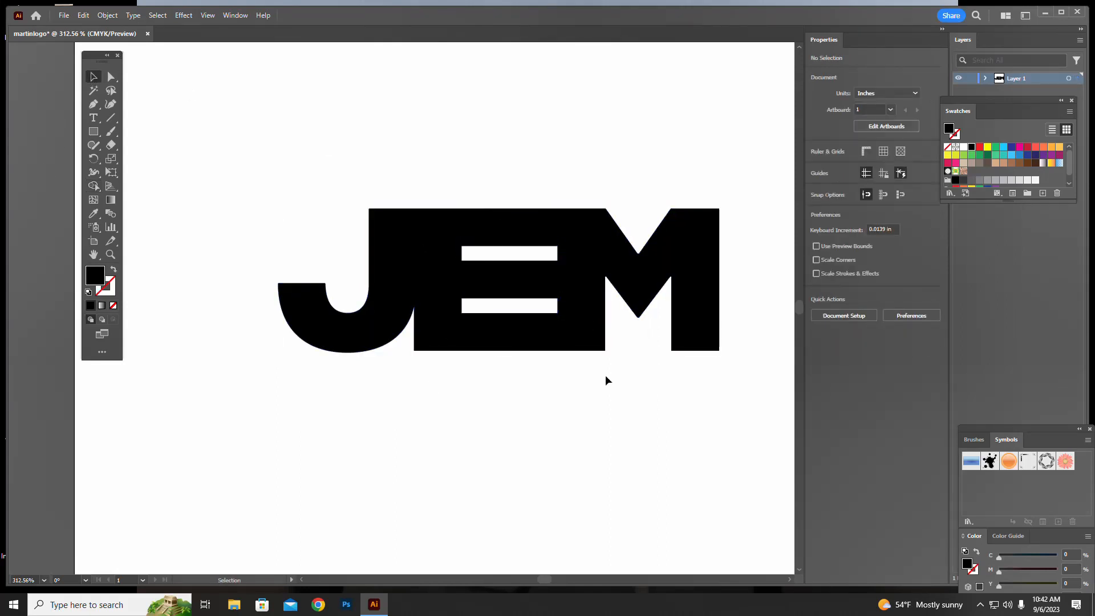
Inspect the merged lettering's paths in Outline view, and switch the display to Overprint Preview
click(422, 266)
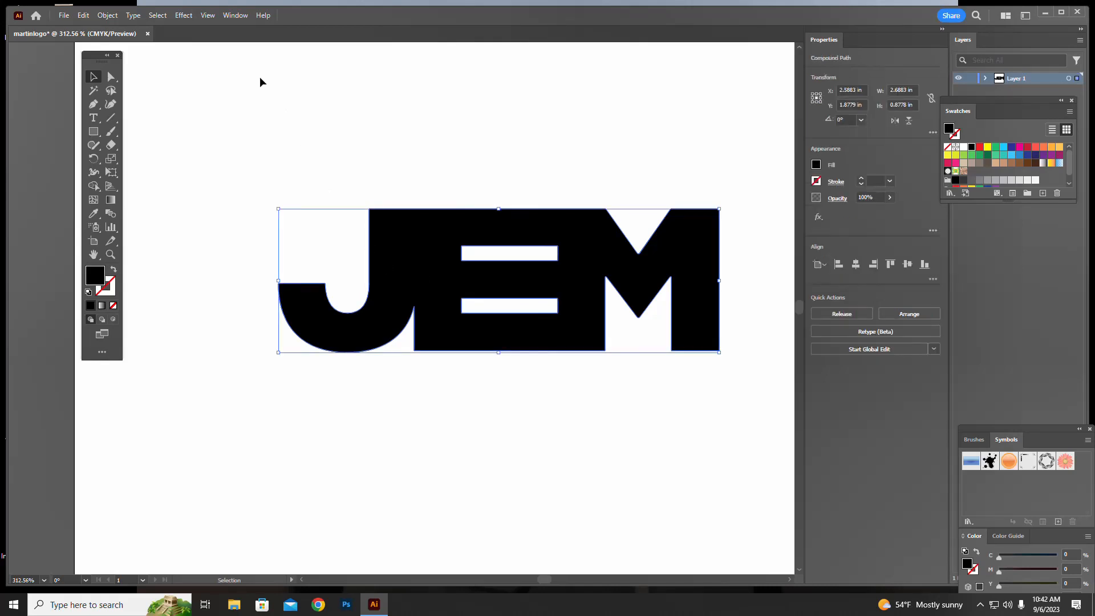
click(207, 19)
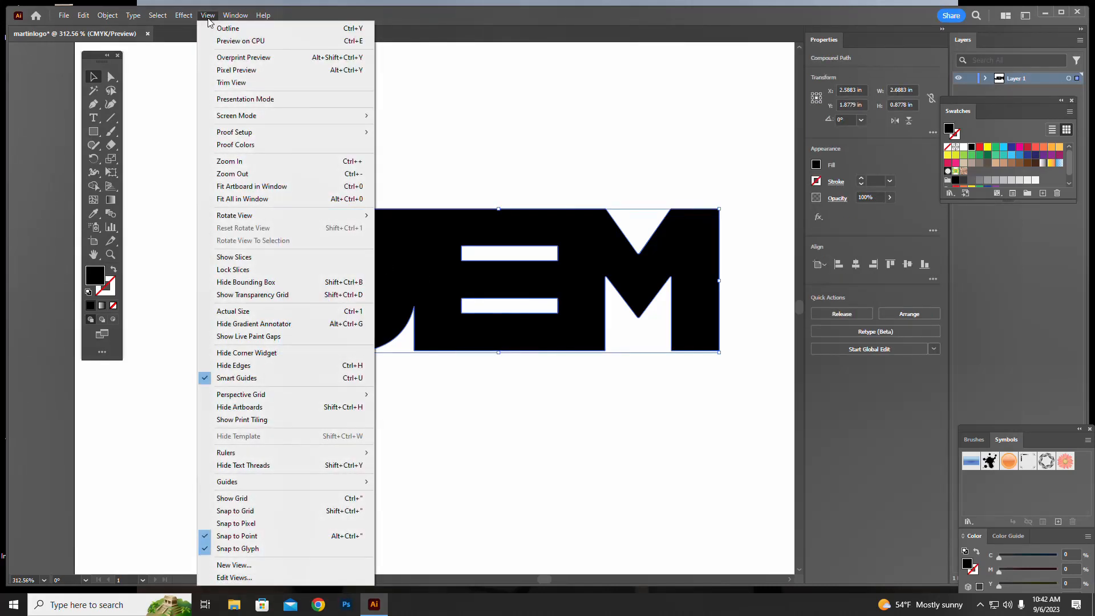
click(228, 31)
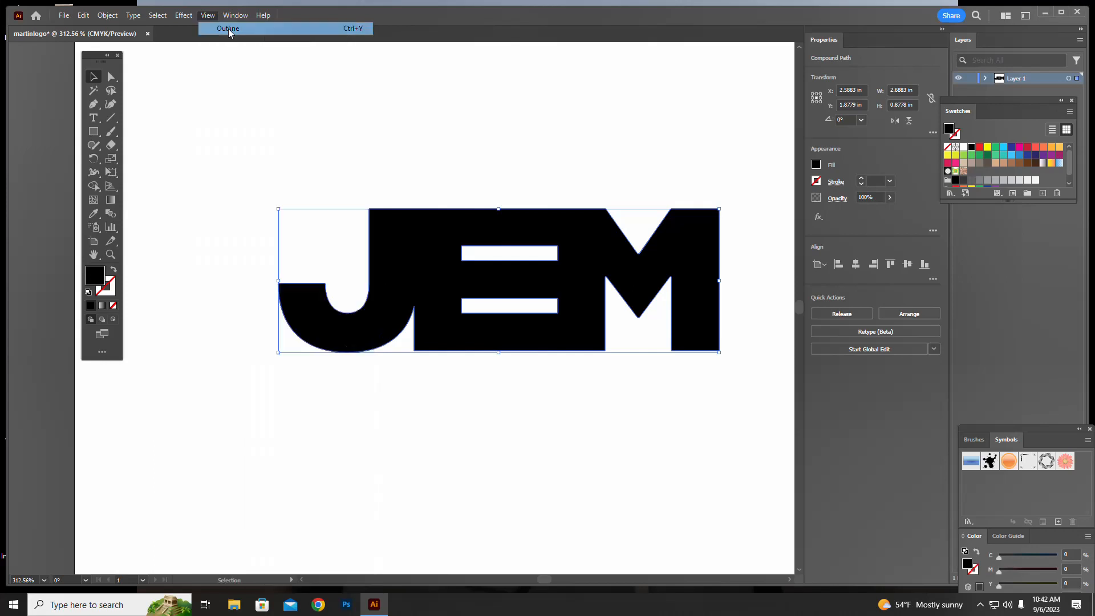
click(425, 513)
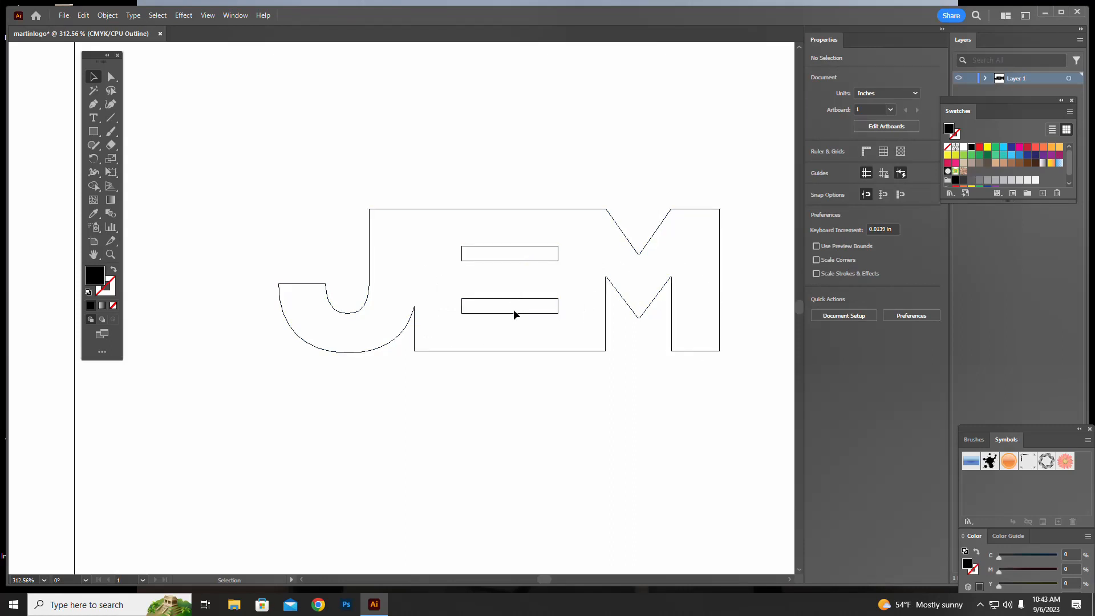
click(208, 17)
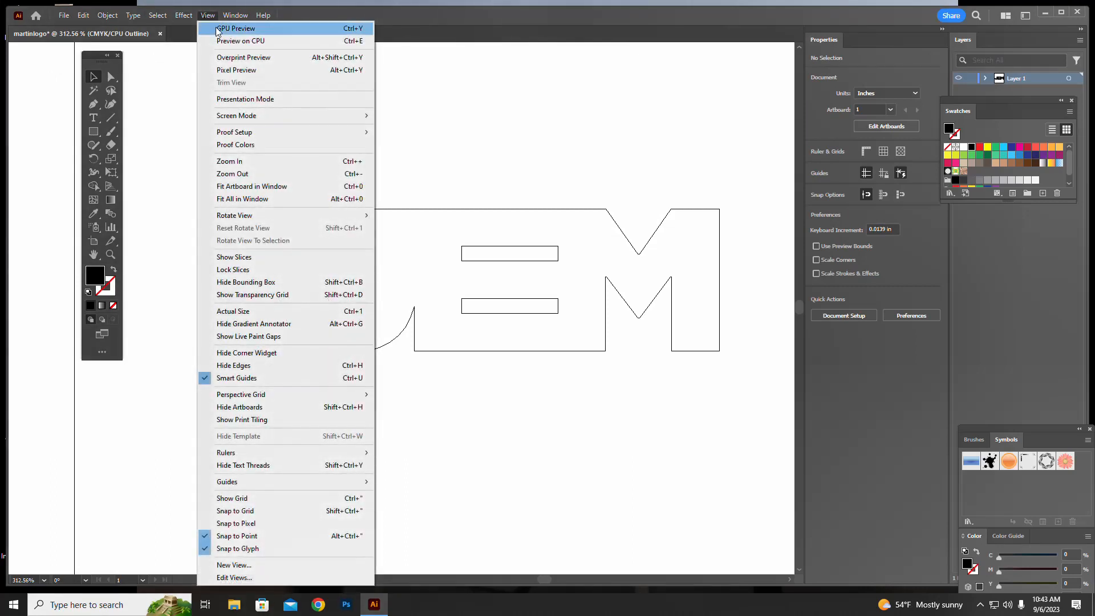
click(234, 59)
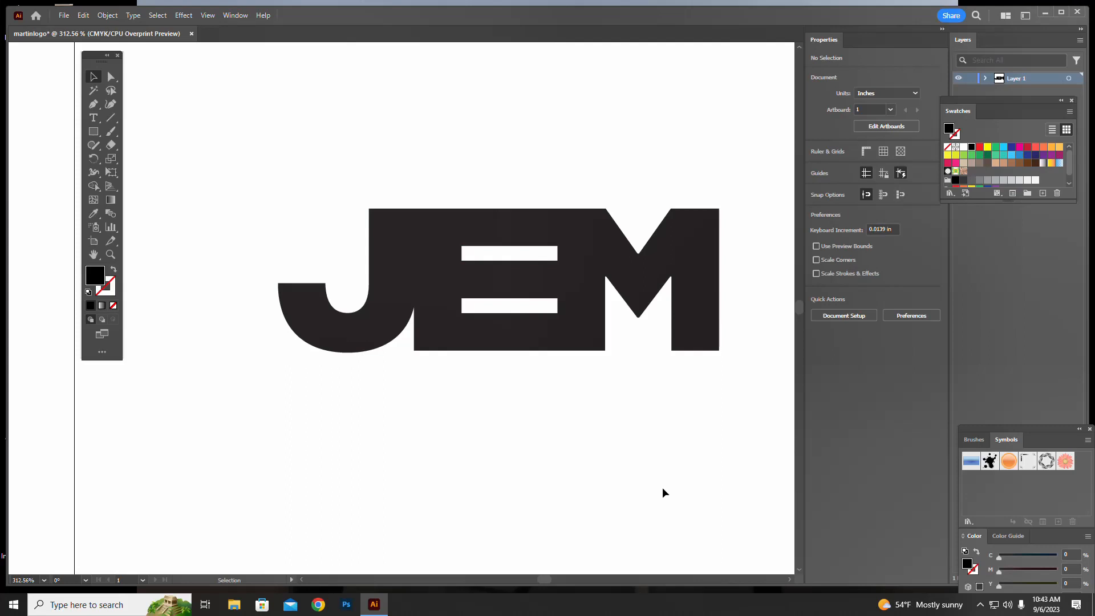
Undo the J's merge and move and the three merges that joined the E to the M
key(ctrl+z)
key(ctrl+z)
key(ctrl+z)
key(ctrl+z)
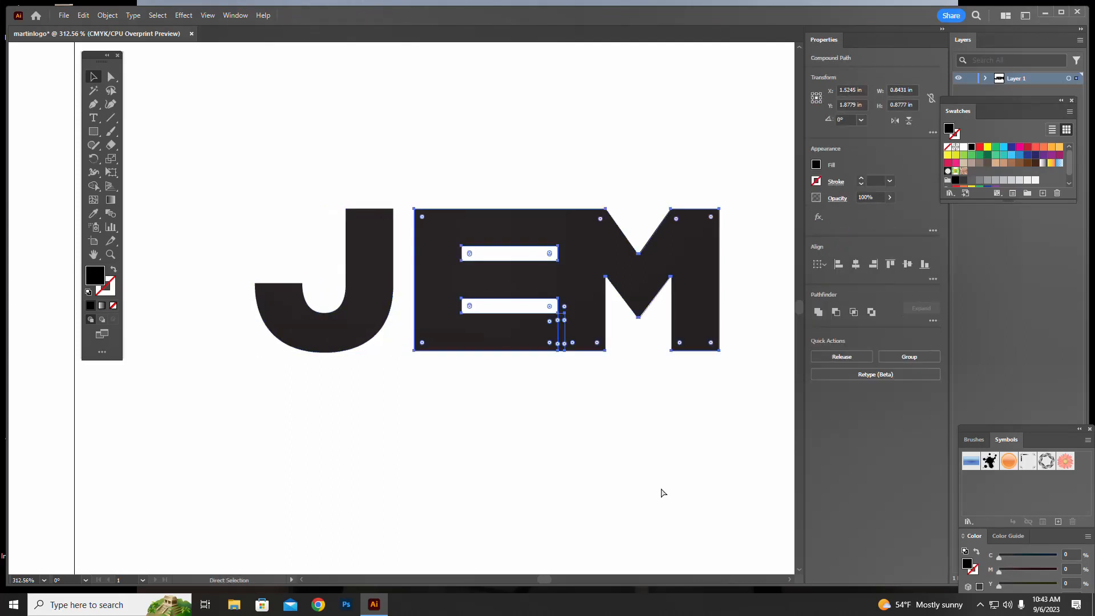
key(ctrl+z)
key(ctrl+z)
Undo all the nudges that lengthened the E's three arms, and deselect the letter
key(ctrl+z)
key(ctrl+z)
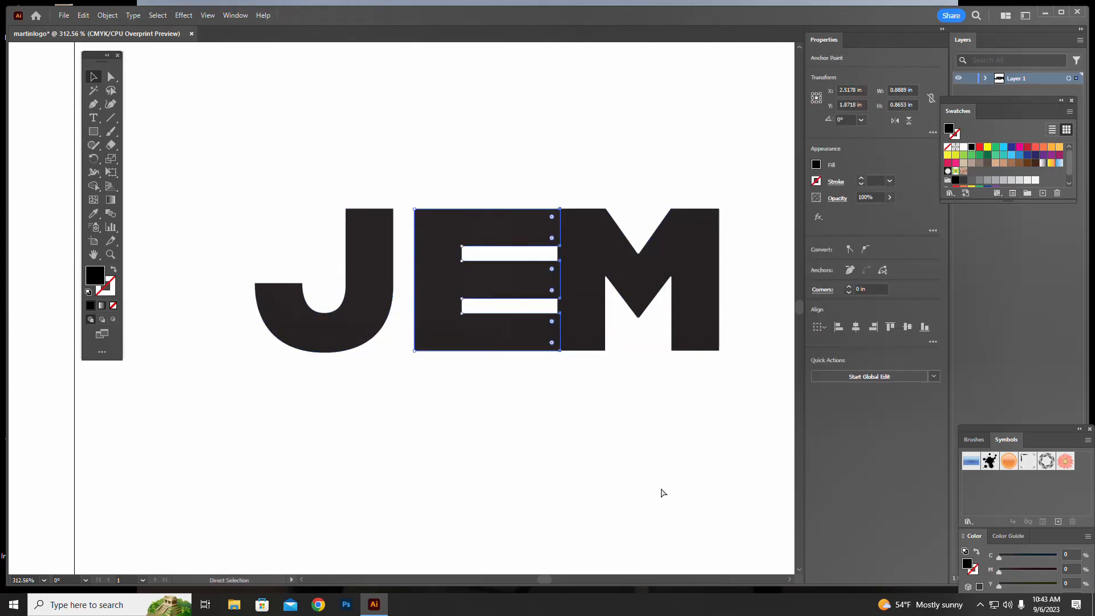
key(ctrl+z)
key(ctrl+z)
key(ctrl+z)
key(ctrl+z)
key(ctrl+z)
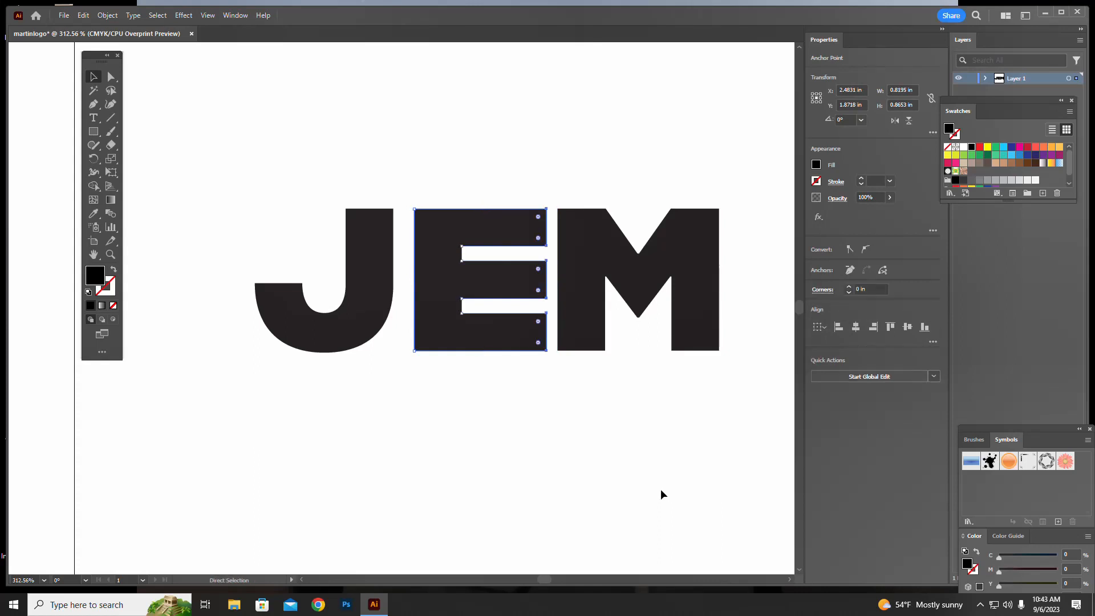
key(ctrl+z)
key(ctrl+z)
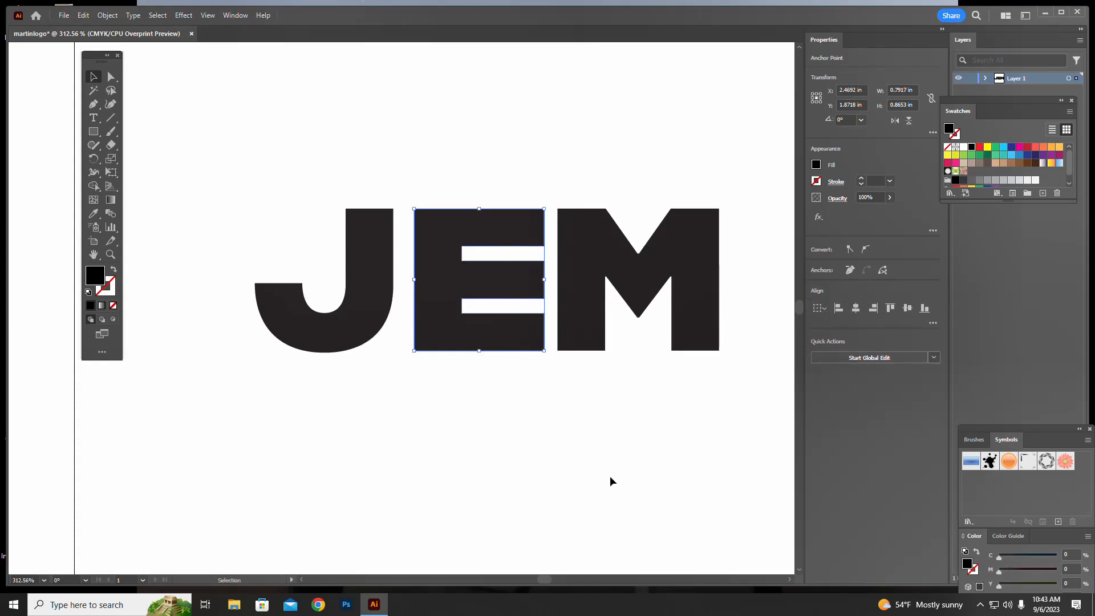
click(611, 475)
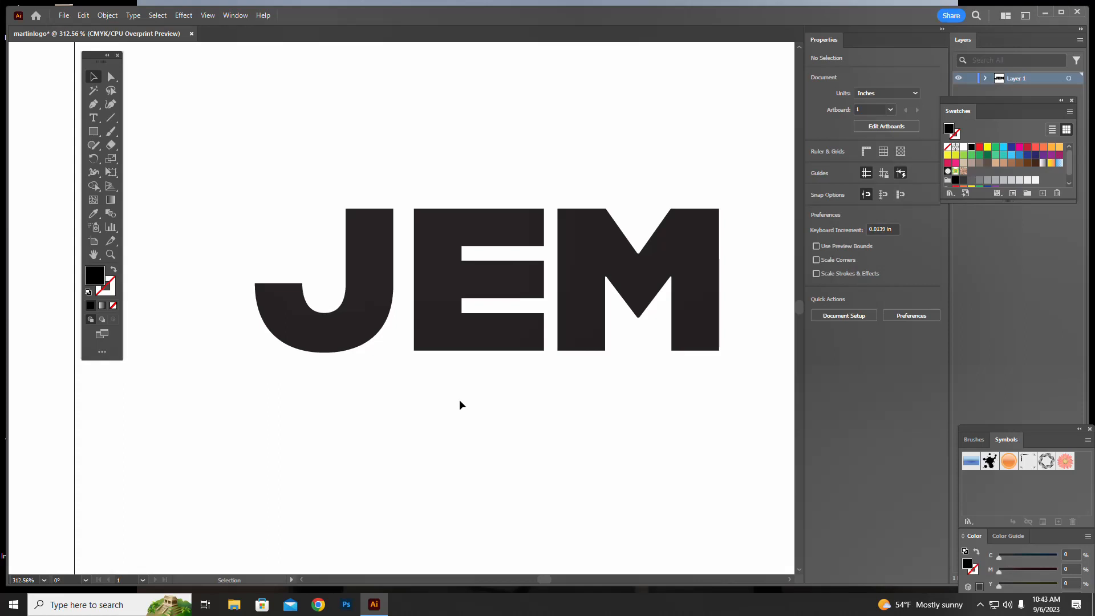
Slant the letter tops by pulling the upper-right anchor points of the E, both M stems and the J up and to the right
click(111, 77)
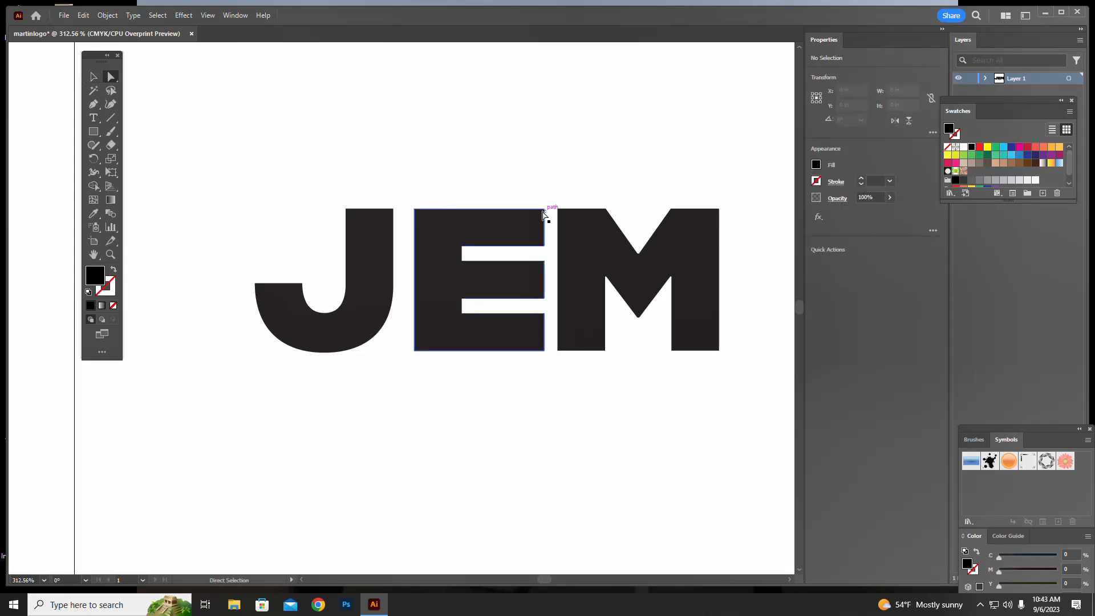
drag(544, 210, 557, 179)
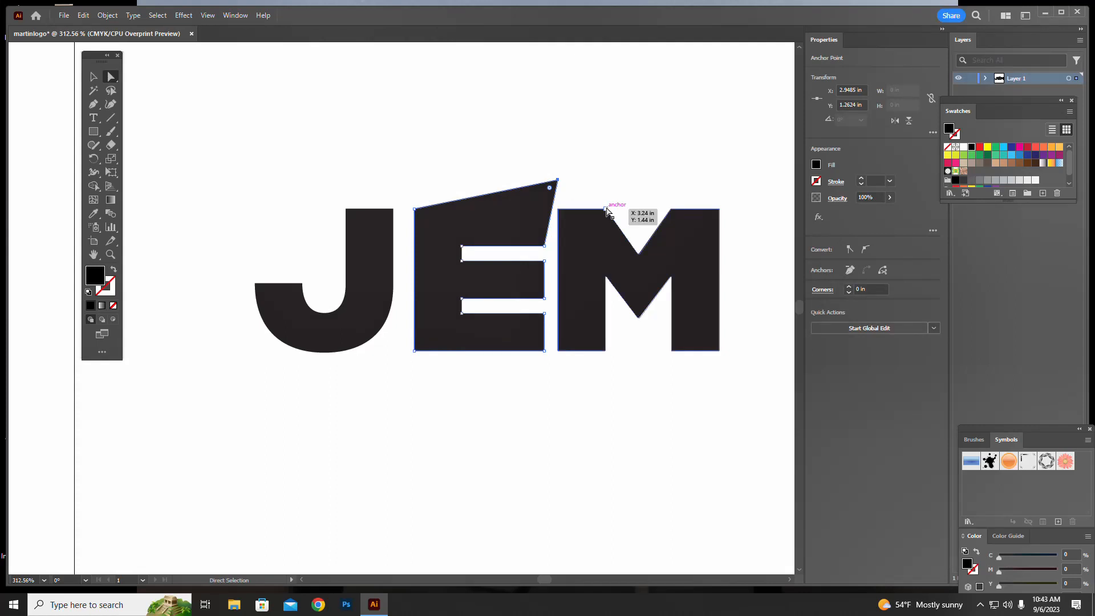
drag(606, 209, 622, 184)
drag(719, 209, 734, 181)
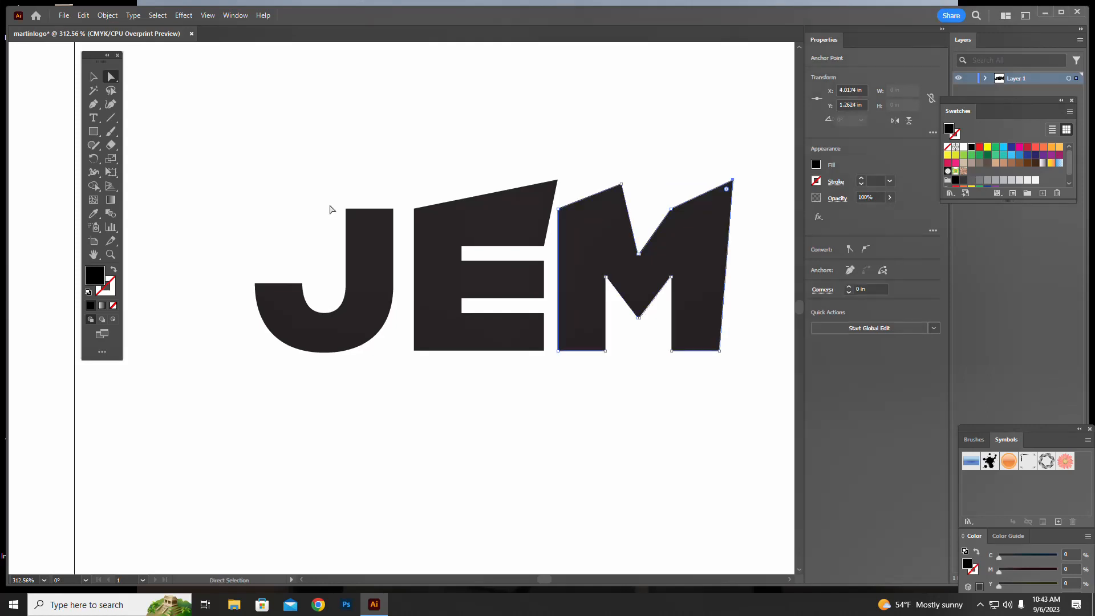
drag(393, 208, 409, 184)
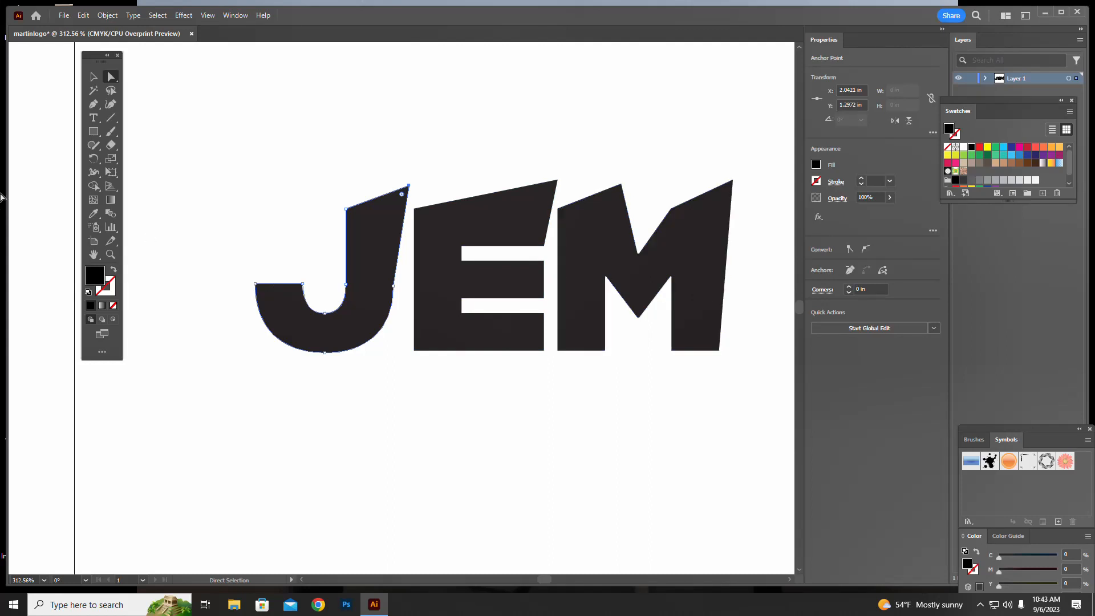
double_click(98, 280)
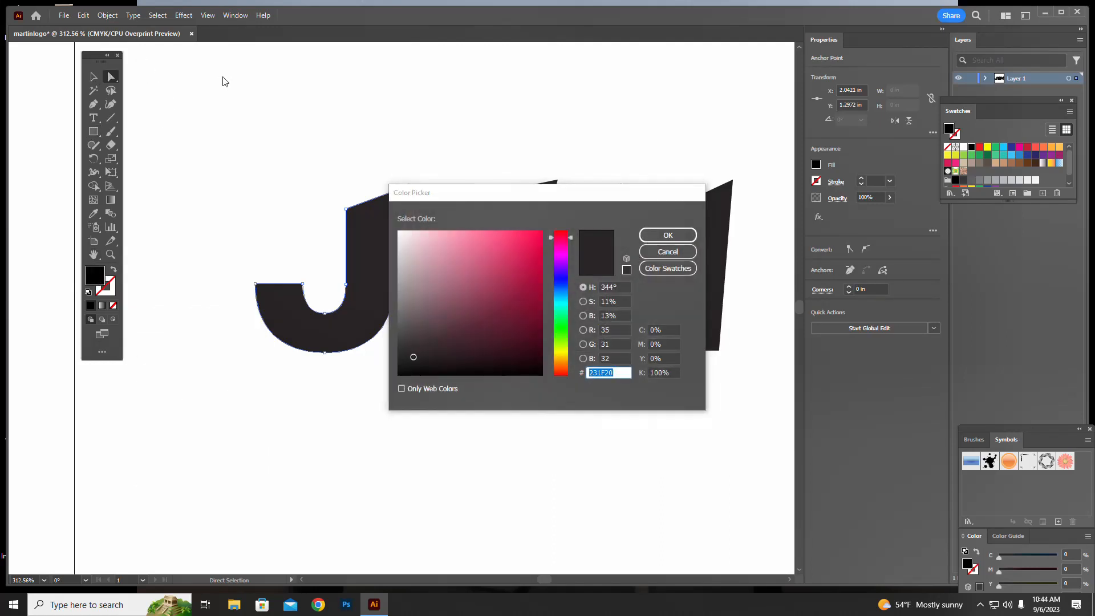
click(668, 255)
click(311, 135)
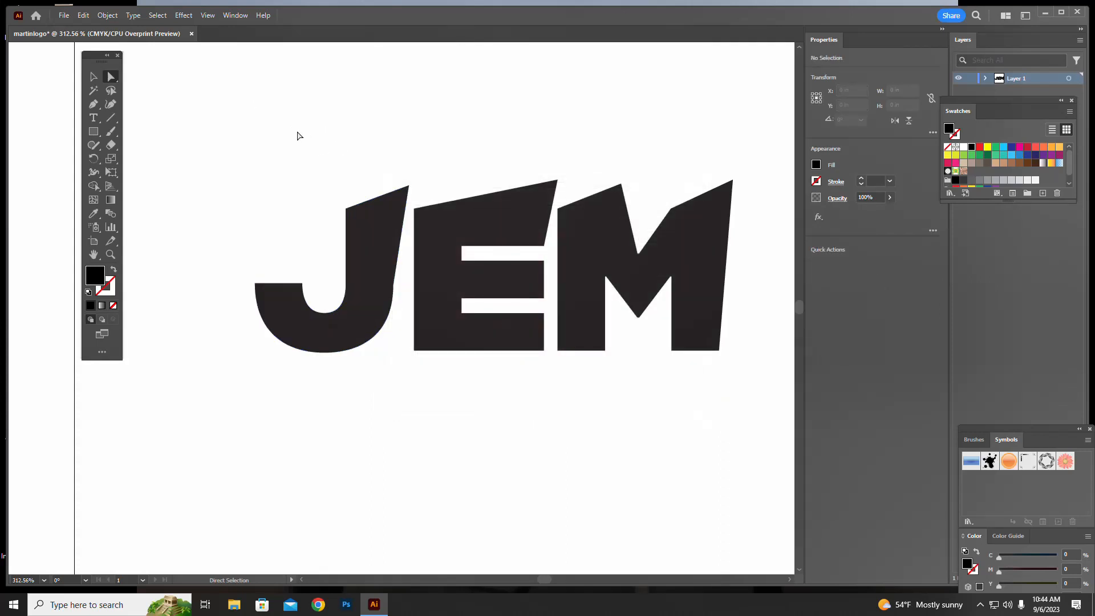
Draw a crimson bar (M 98.93, Y 61.89) about 2.94 by 0.03 in across all three letters and lower it to about Y 1.82 in
click(93, 77)
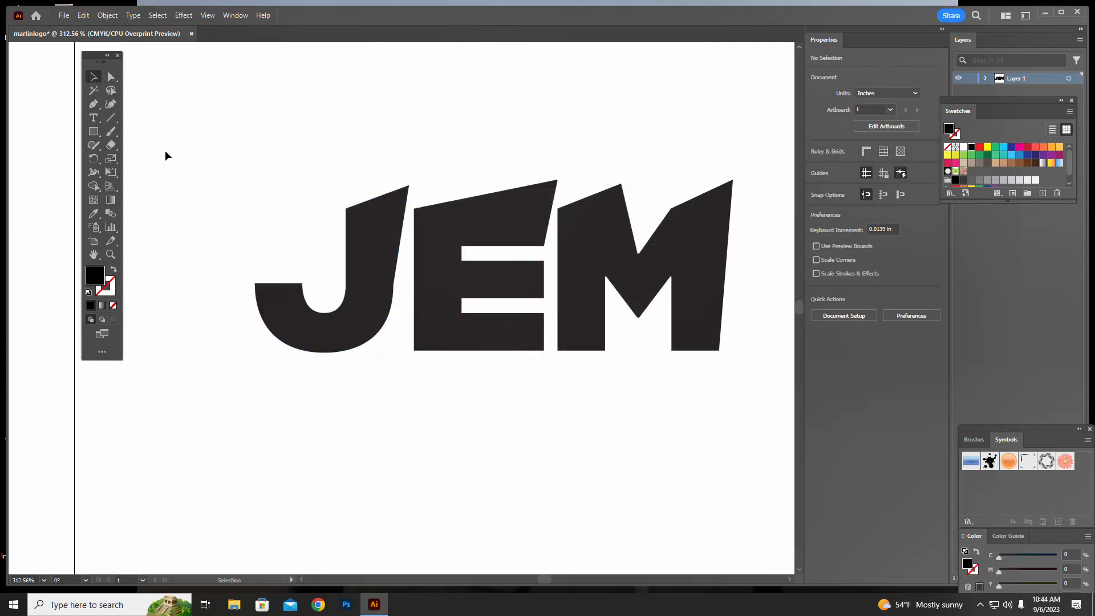
double_click(97, 275)
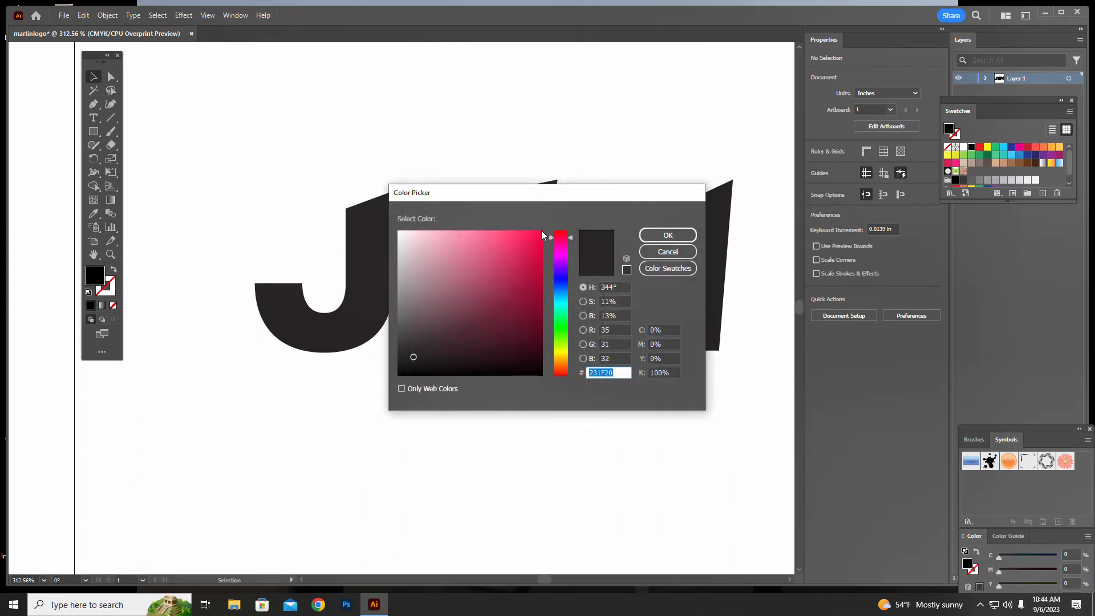
click(540, 231)
click(666, 236)
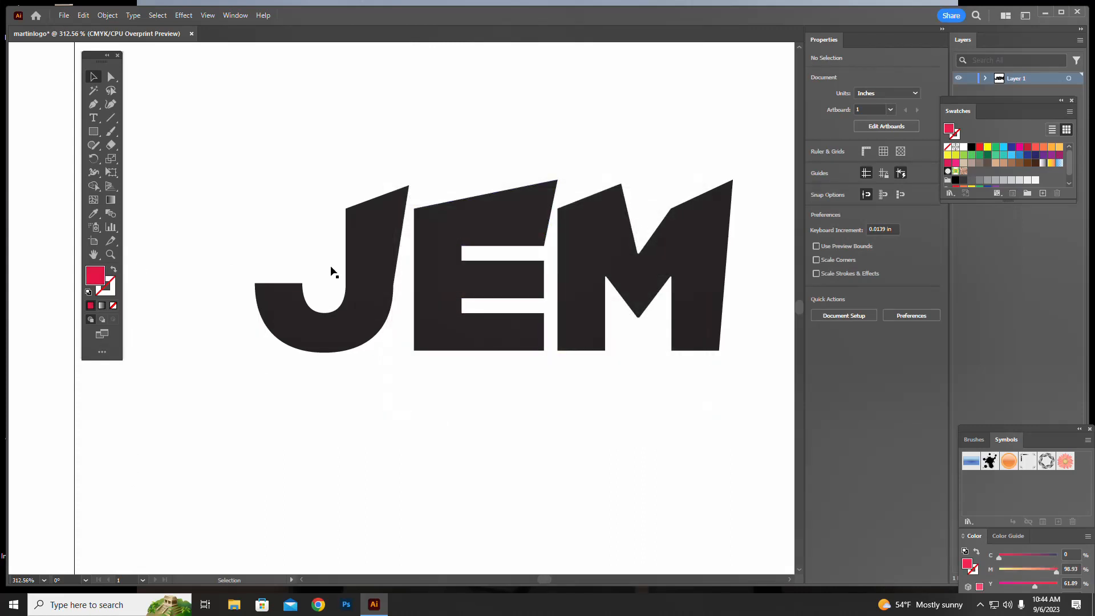
click(93, 131)
mouse_move(251, 247)
mouse_down()
mouse_move(367, 258)
mouse_move(735, 252)
mouse_up()
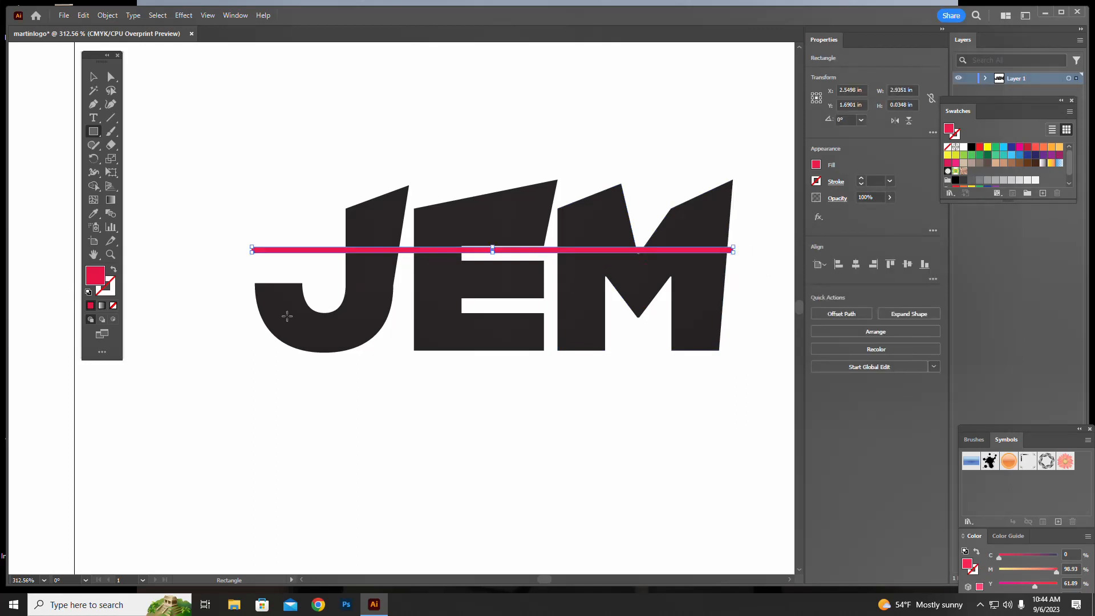
click(92, 77)
drag(448, 251, 448, 276)
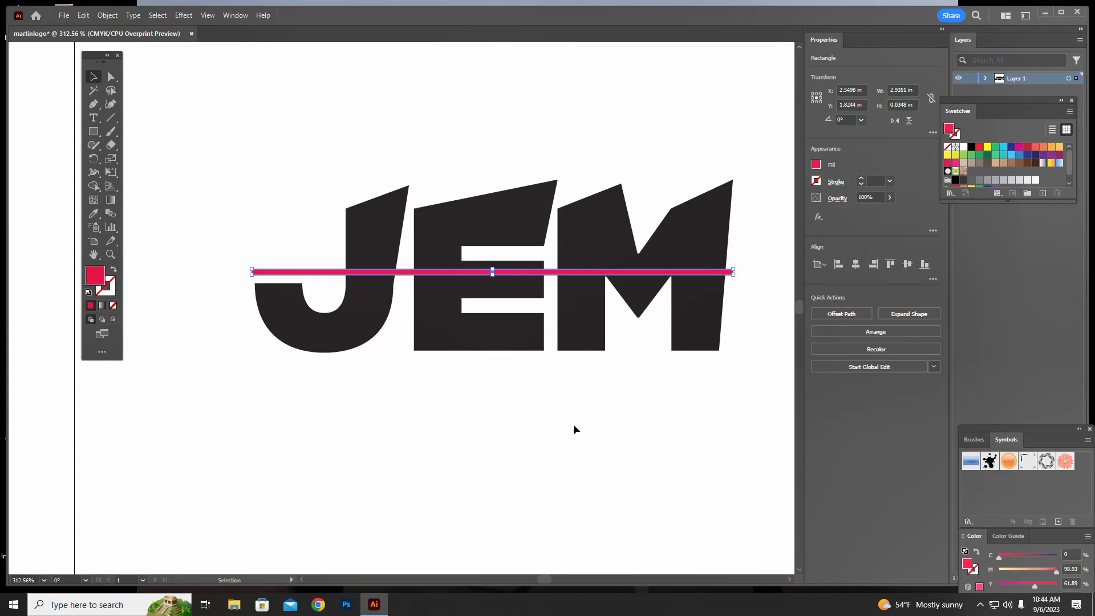
Use the Shape Builder to remove every section of the crimson bar, cutting a horizontal gap through the J, E and M, and deselect
drag(220, 137, 764, 382)
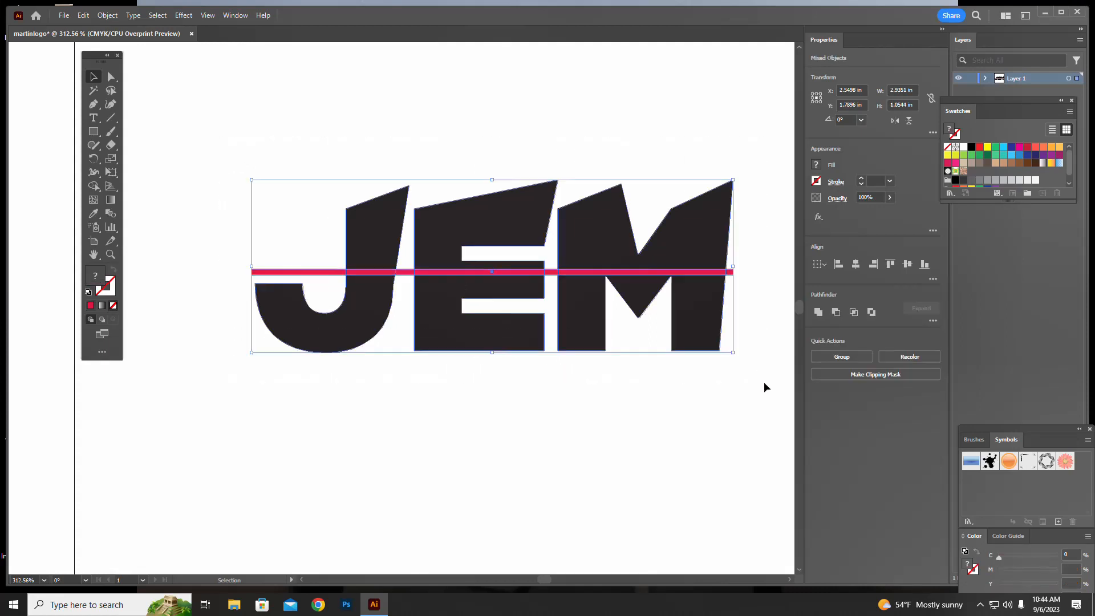
click(96, 185)
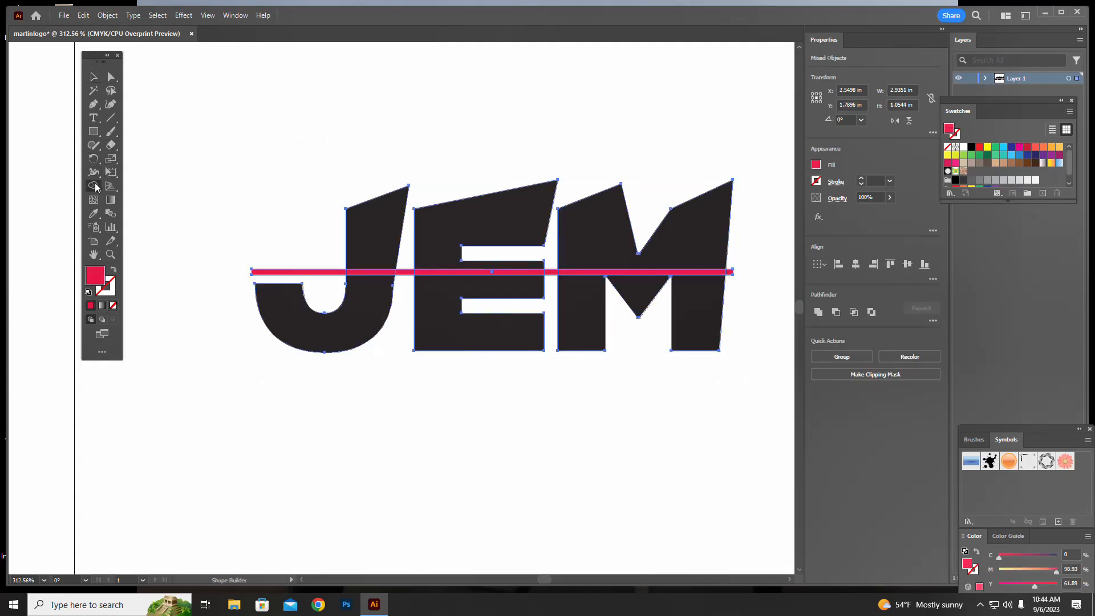
alt+click(333, 276)
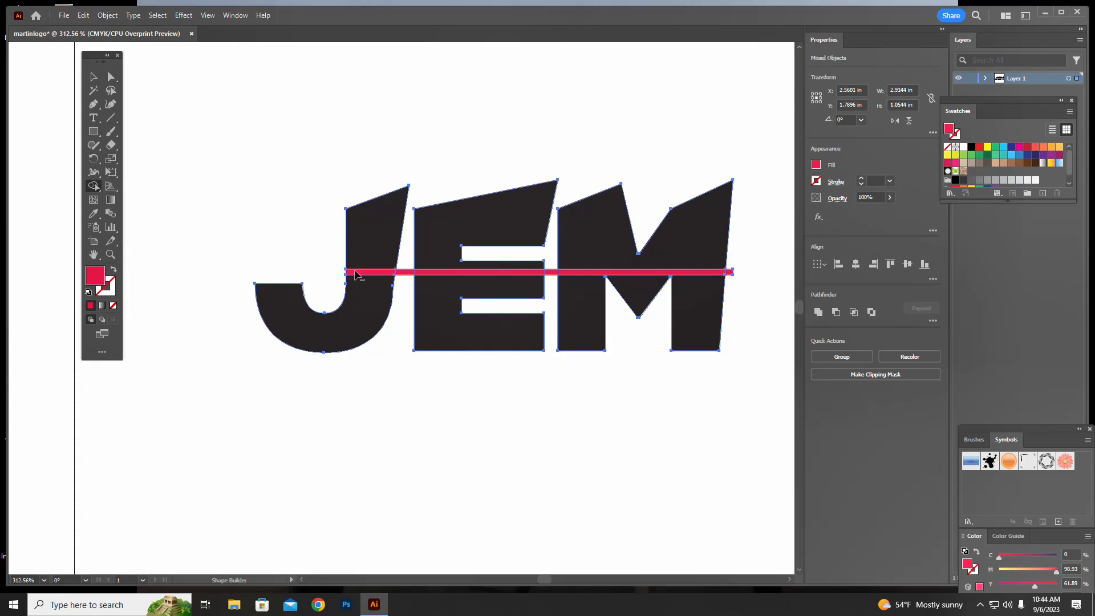
alt+click(391, 276)
alt+click(402, 273)
alt+click(425, 274)
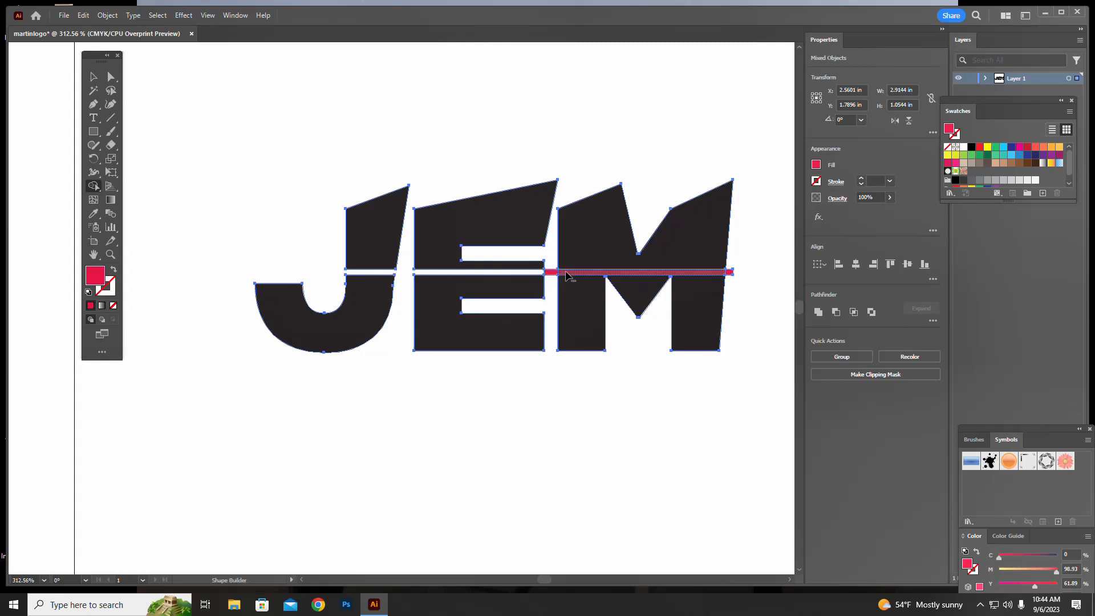
alt+click(566, 275)
alt+click(551, 273)
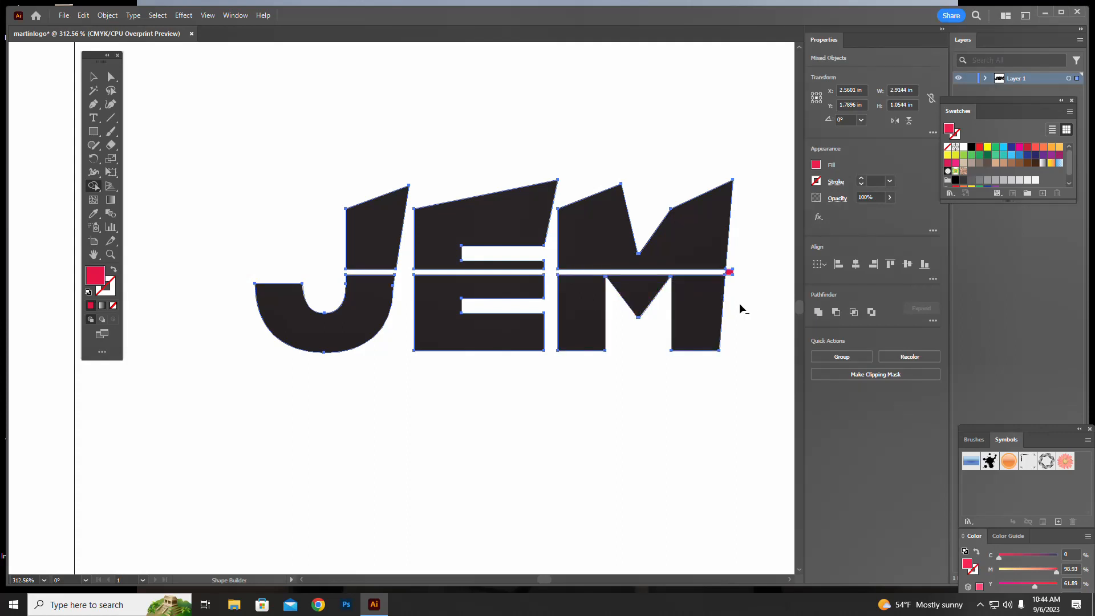
alt+click(730, 272)
click(93, 76)
click(203, 67)
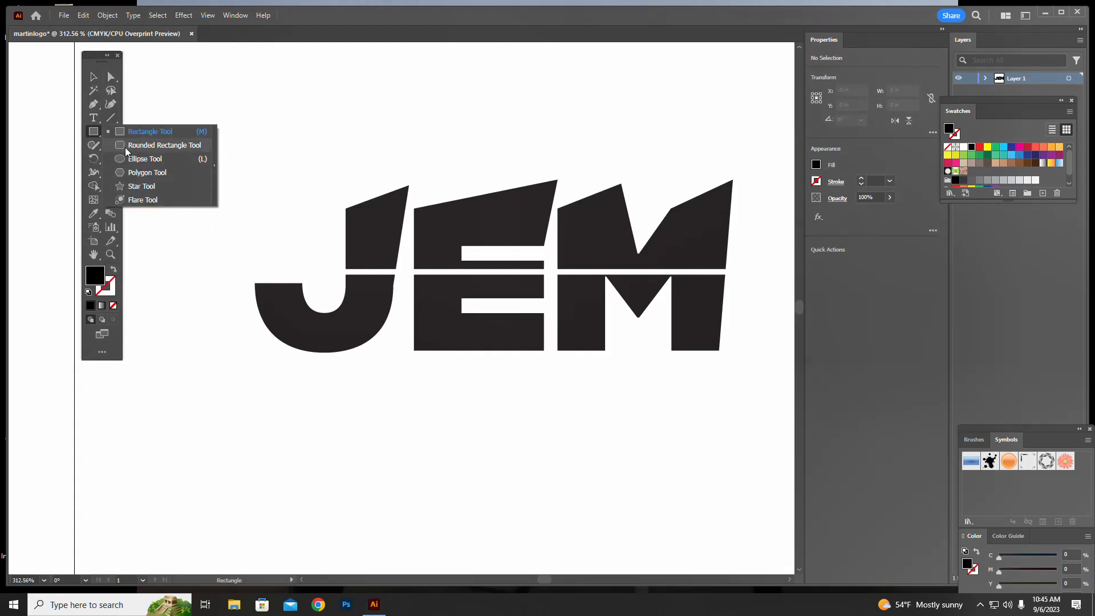
Draw small ellipses about 0.13 in wide on the E's top and about 0.11, 0.09 and 0.09 in wide on the M's upper stems and lower-right leg
click(137, 159)
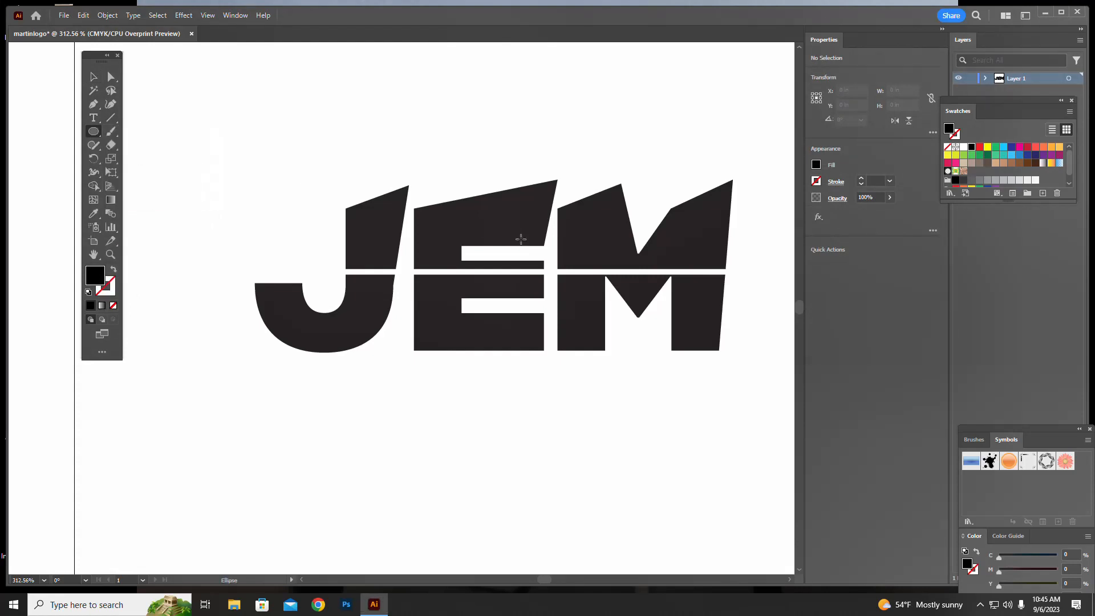
drag(511, 206, 532, 227)
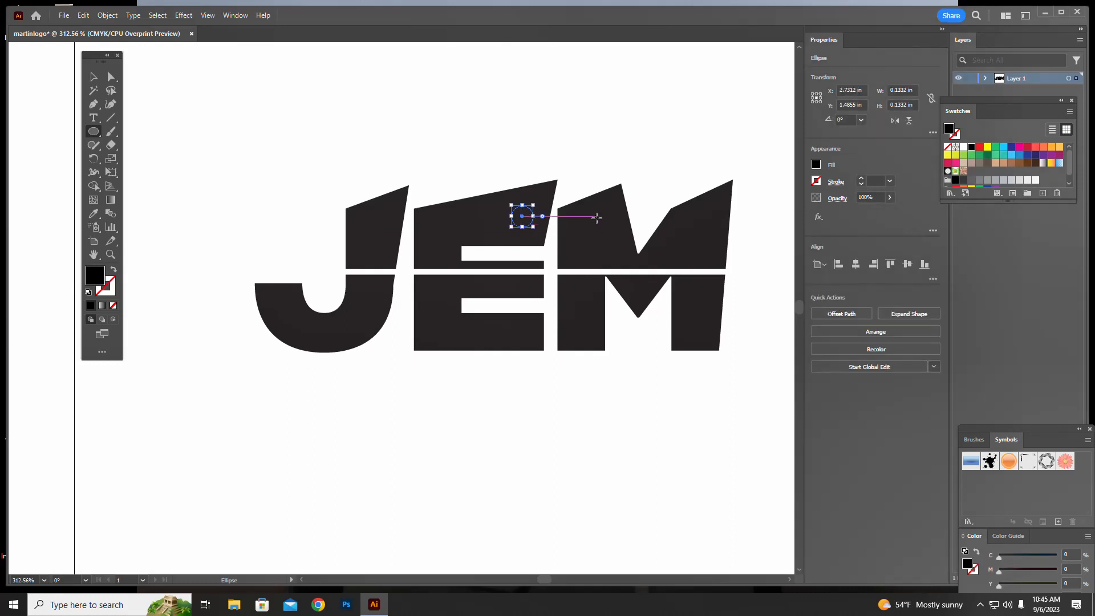
drag(596, 217, 613, 233)
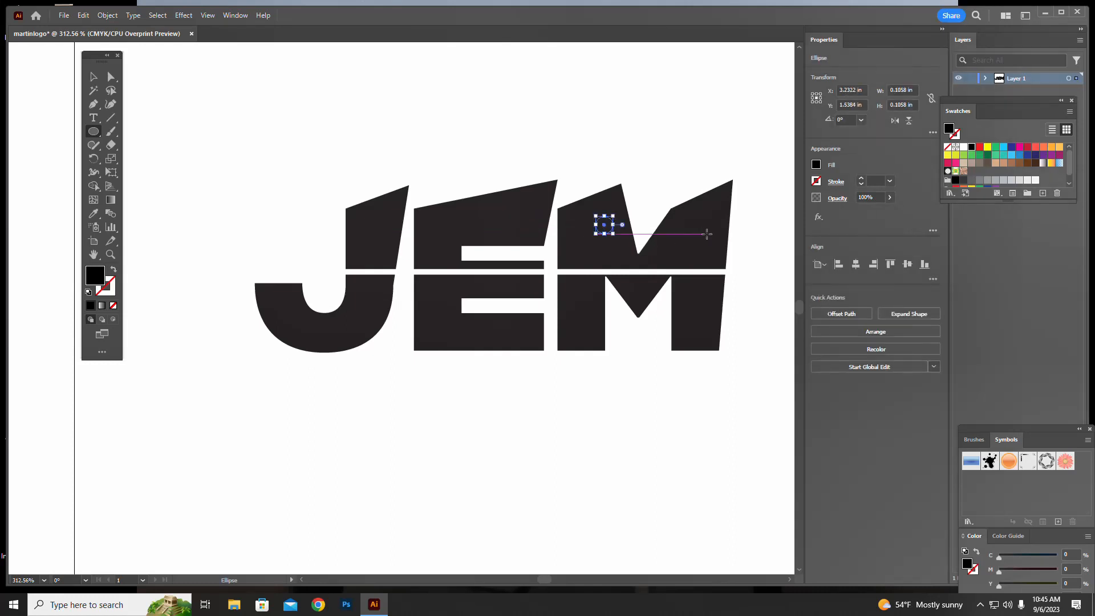
drag(704, 226, 718, 241)
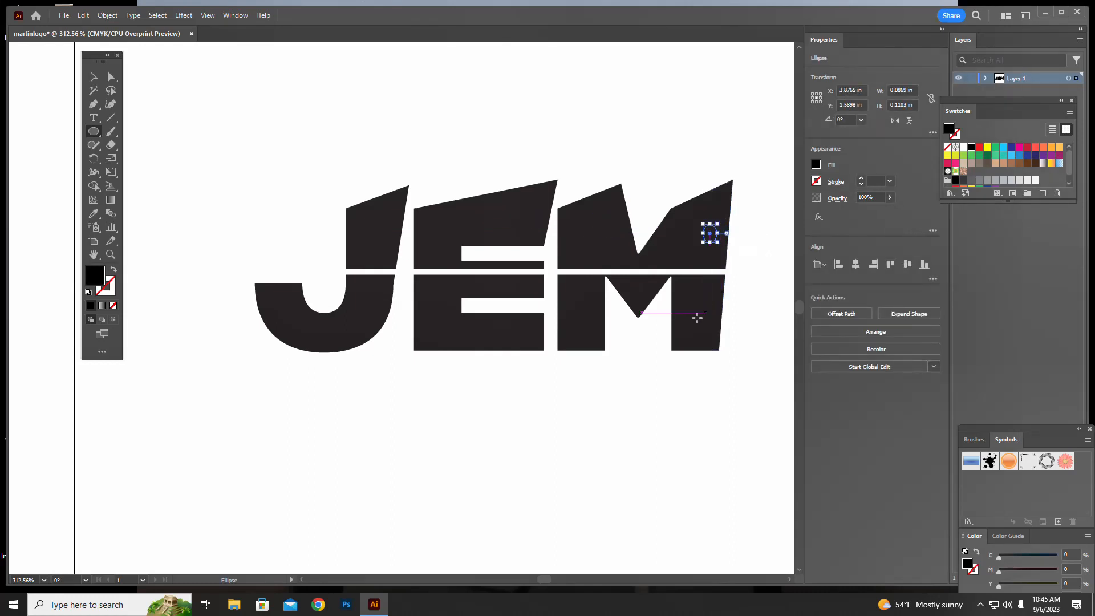
drag(690, 317, 706, 329)
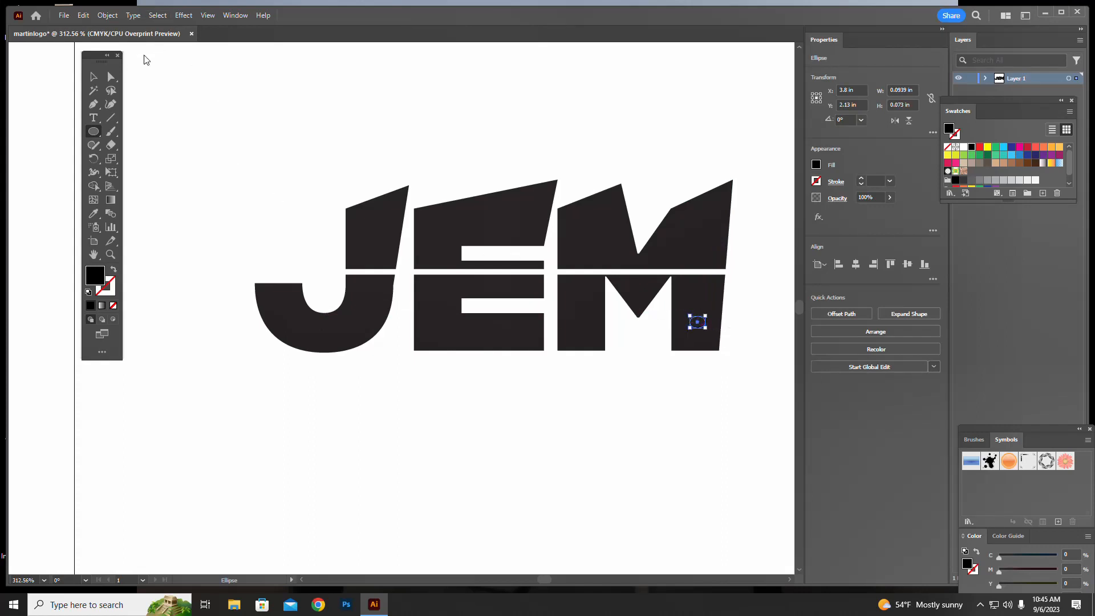
Punch the four ellipses out of the E and M as holes with the Shape Builder, and deselect the letters
click(93, 77)
drag(468, 142, 788, 393)
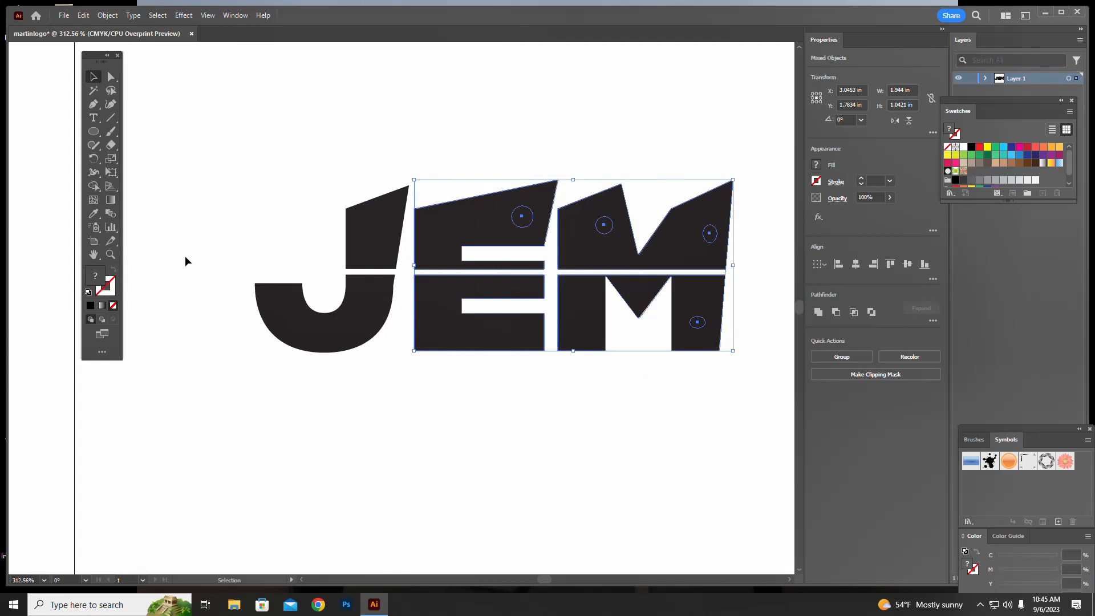
click(93, 186)
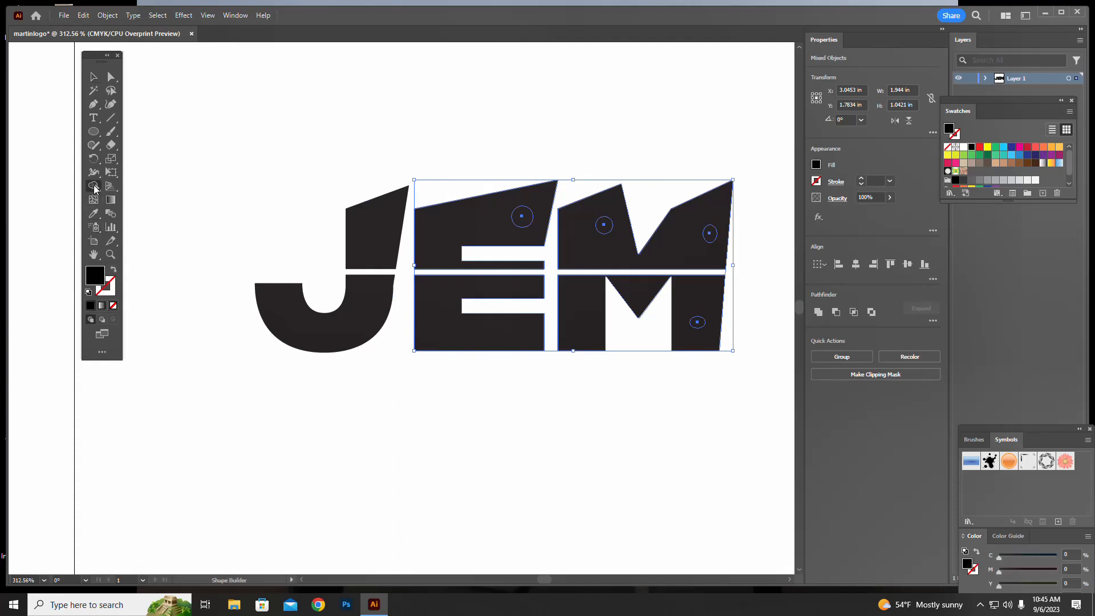
alt+click(522, 216)
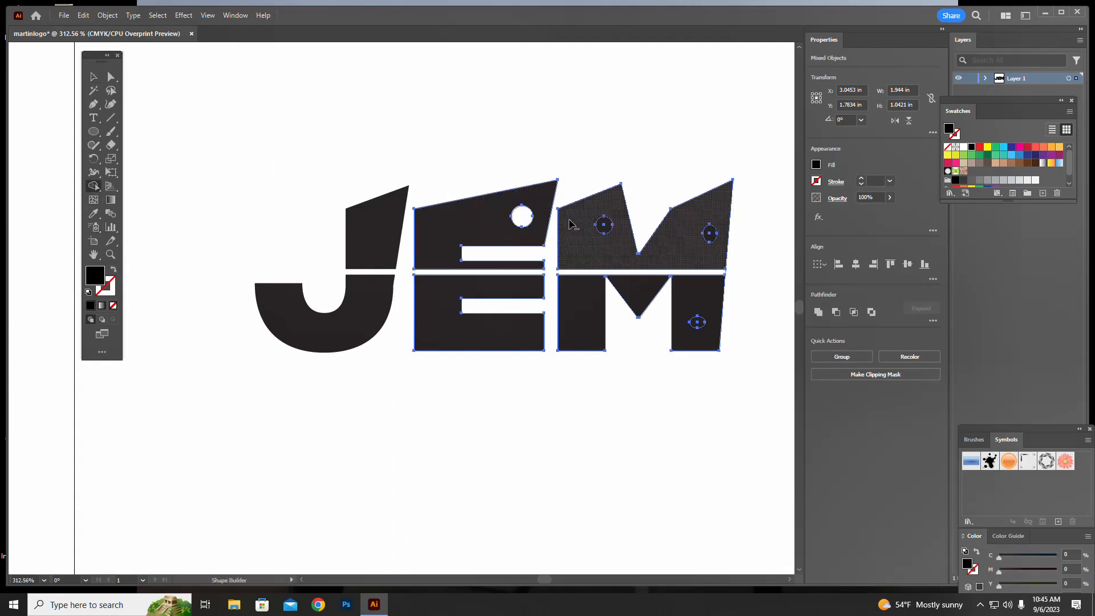
alt+click(604, 225)
alt+click(697, 323)
alt+click(709, 233)
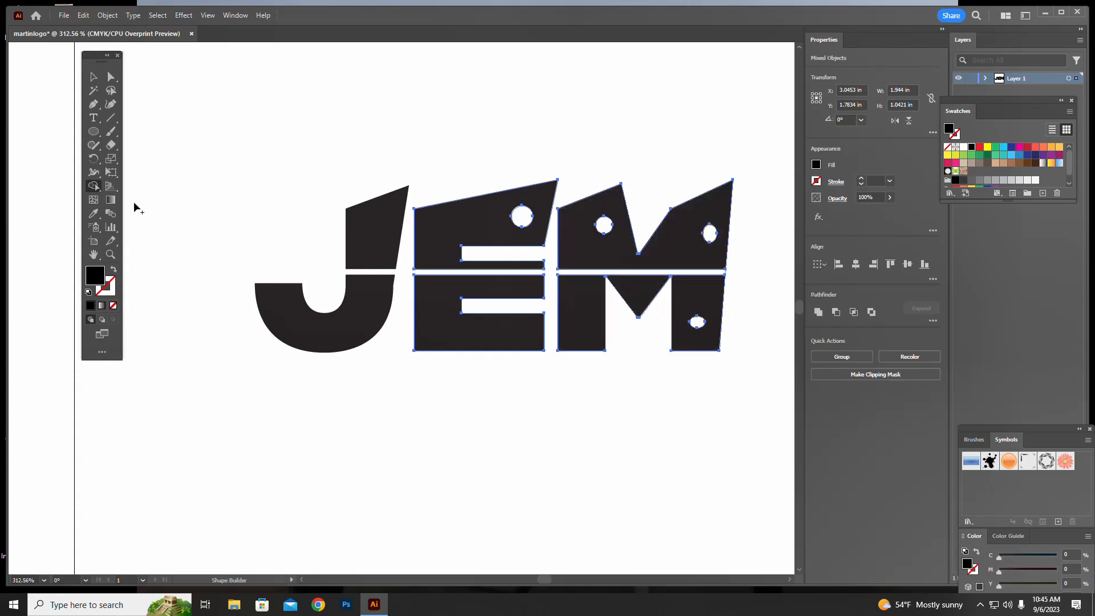
click(92, 78)
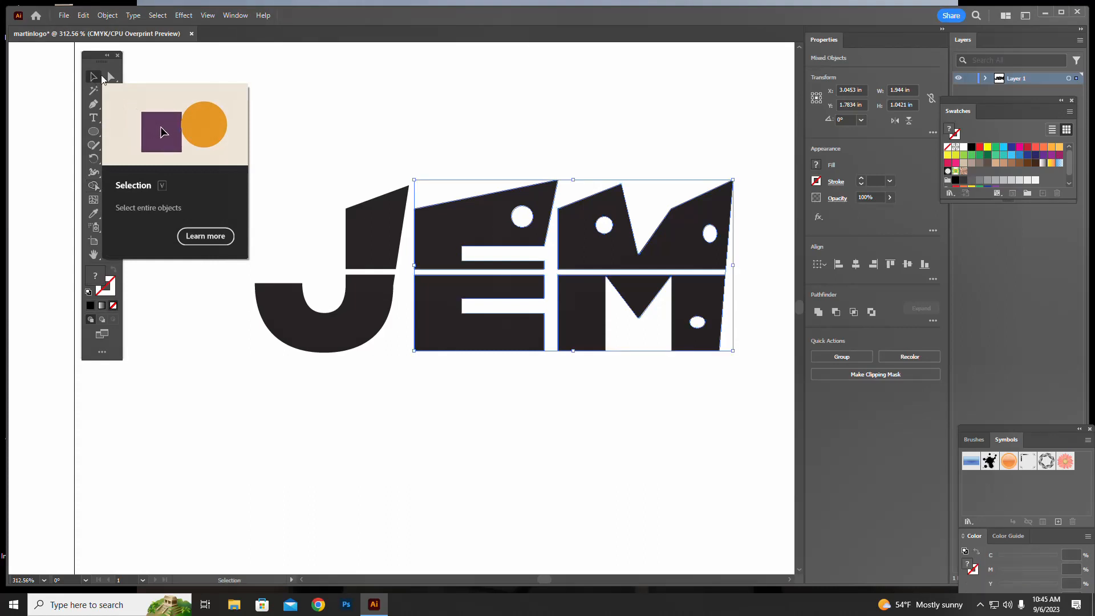
click(476, 422)
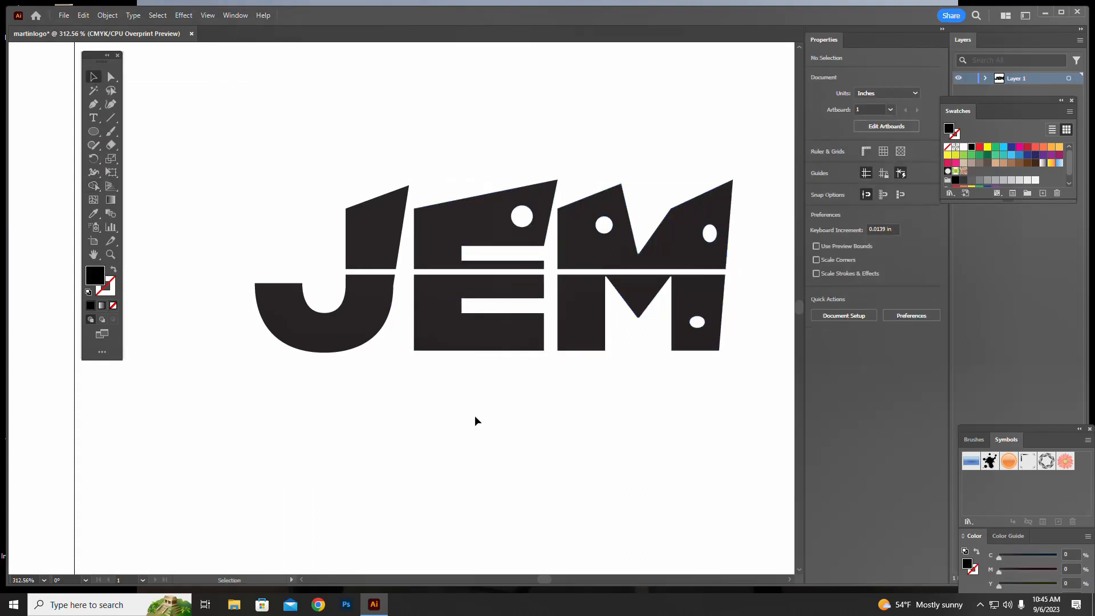